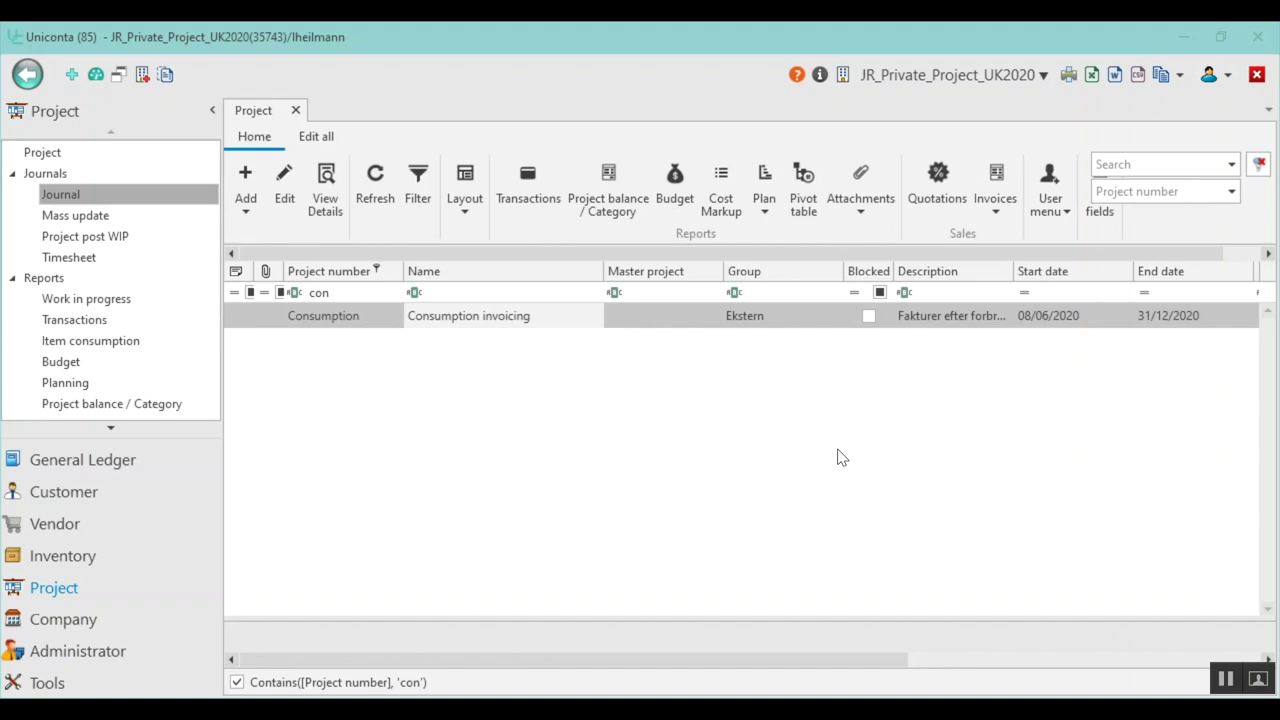
# View the Consumption project's transactions, and open the lines of the Ny project journal.
pyautogui.click(519, 192)
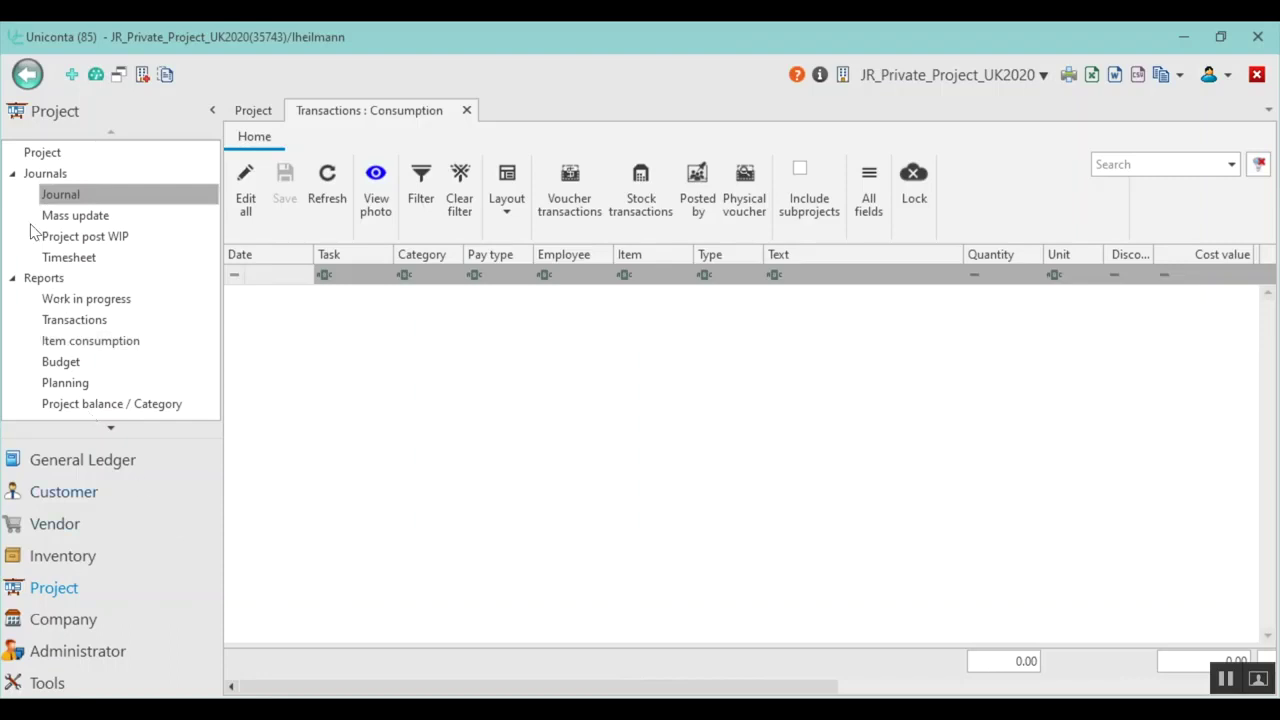
pyautogui.click(62, 196)
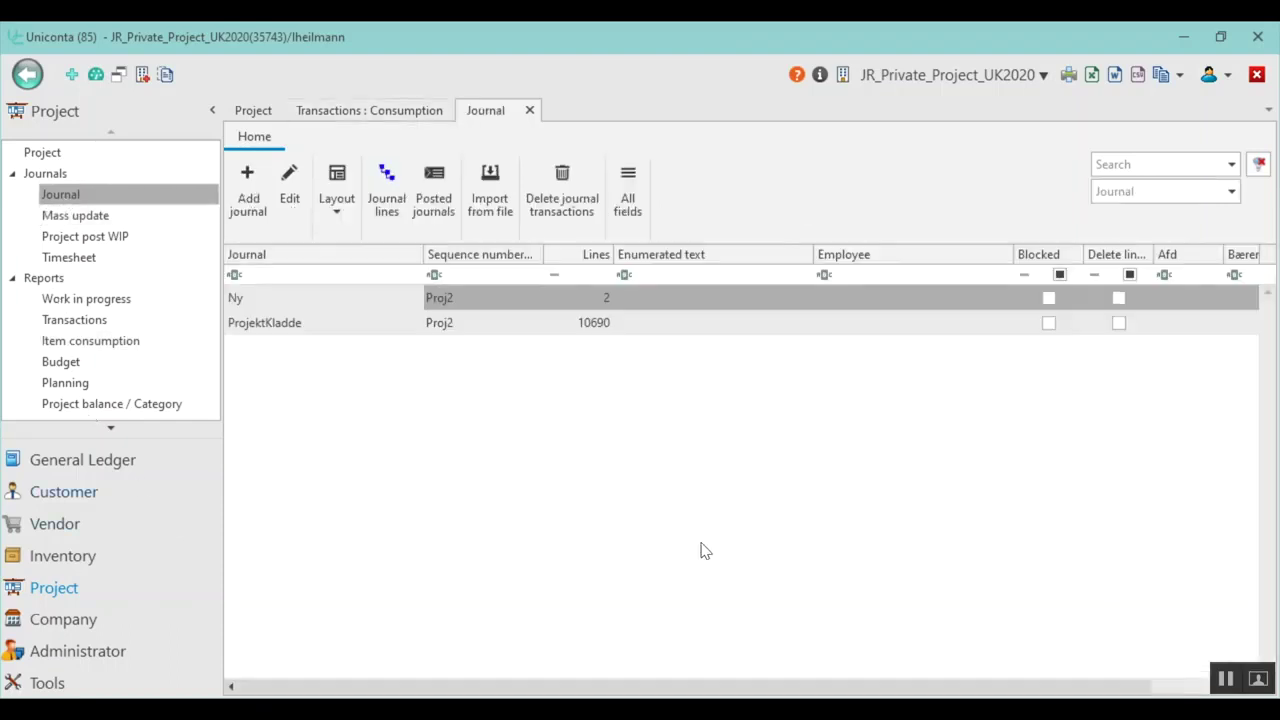
pyautogui.click(386, 195)
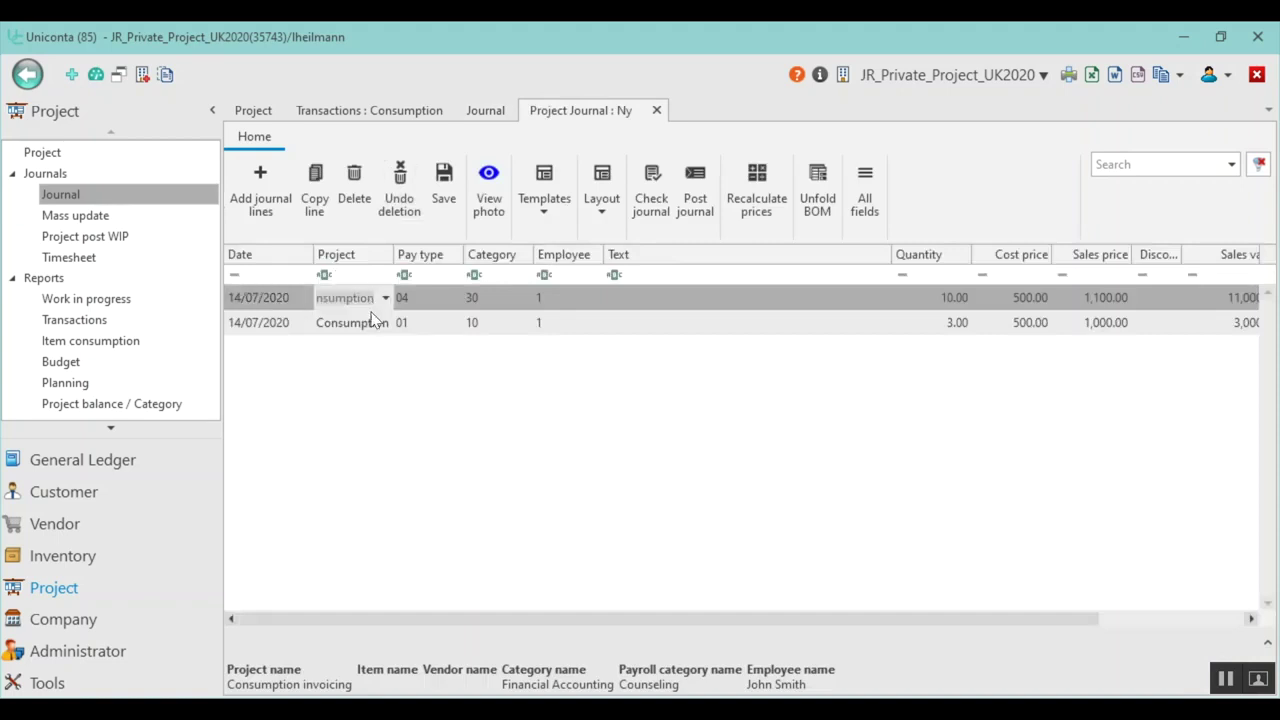
# Examine the project, pay type, employee and quantity on both Consumption lines of the Ny journal.
pyautogui.click(375, 331)
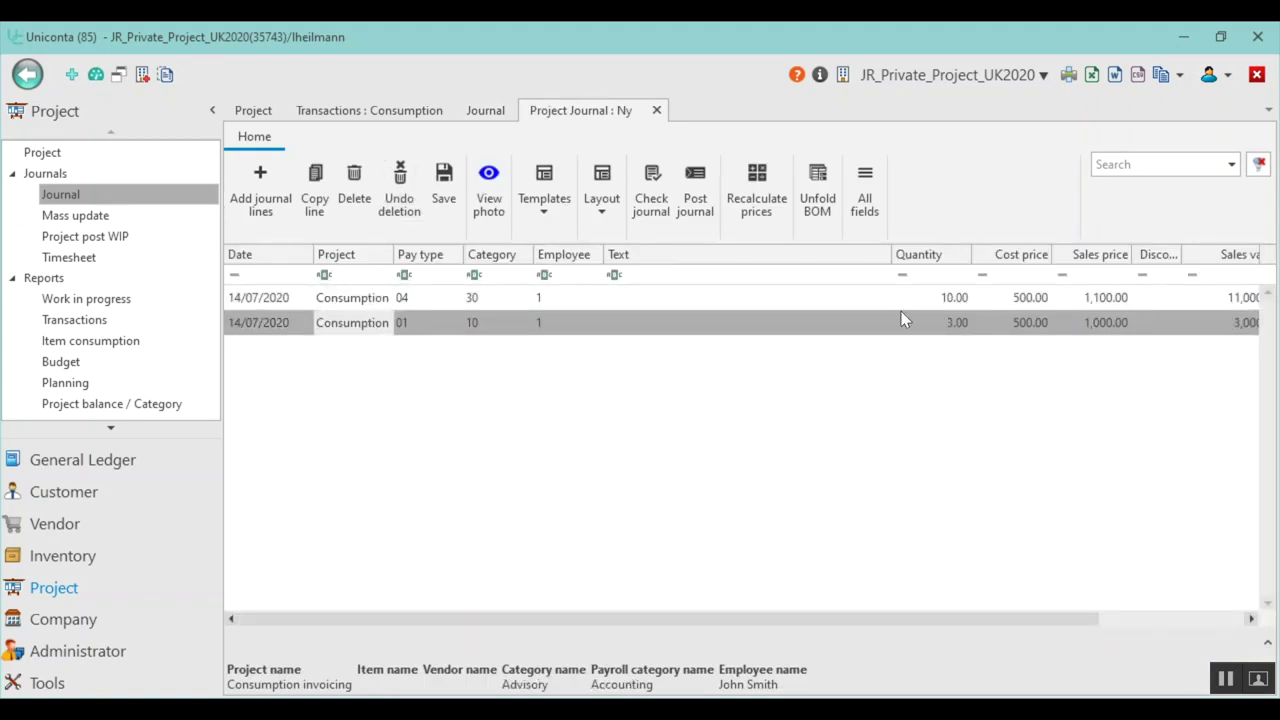
pyautogui.click(438, 297)
pyautogui.click(454, 298)
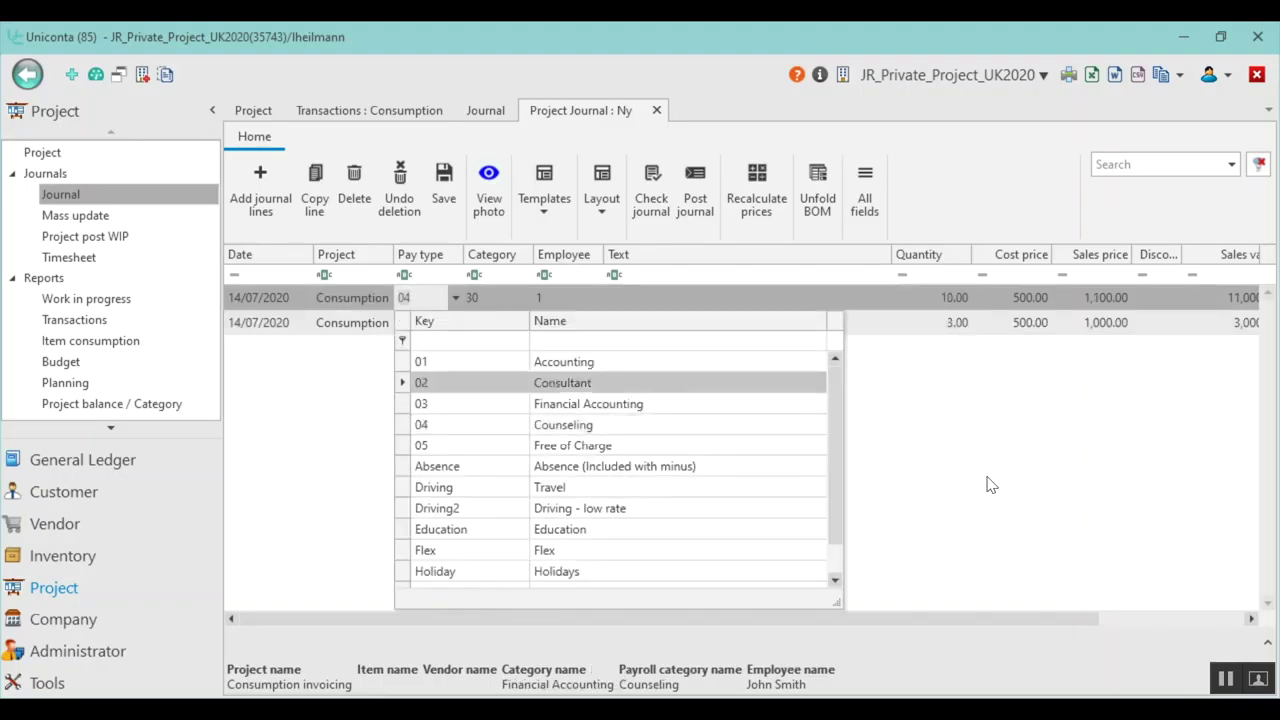
pyautogui.click(988, 483)
pyautogui.click(434, 326)
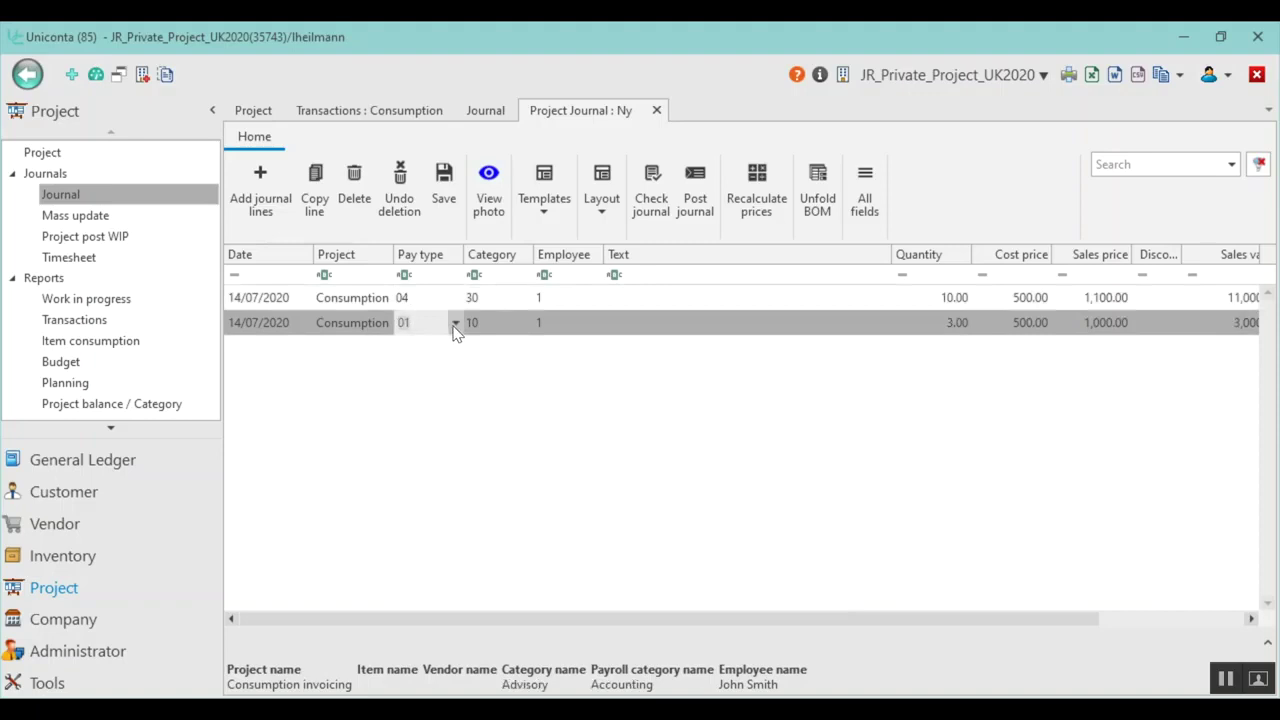
pyautogui.click(454, 324)
pyautogui.click(1055, 458)
pyautogui.click(570, 298)
pyautogui.click(935, 298)
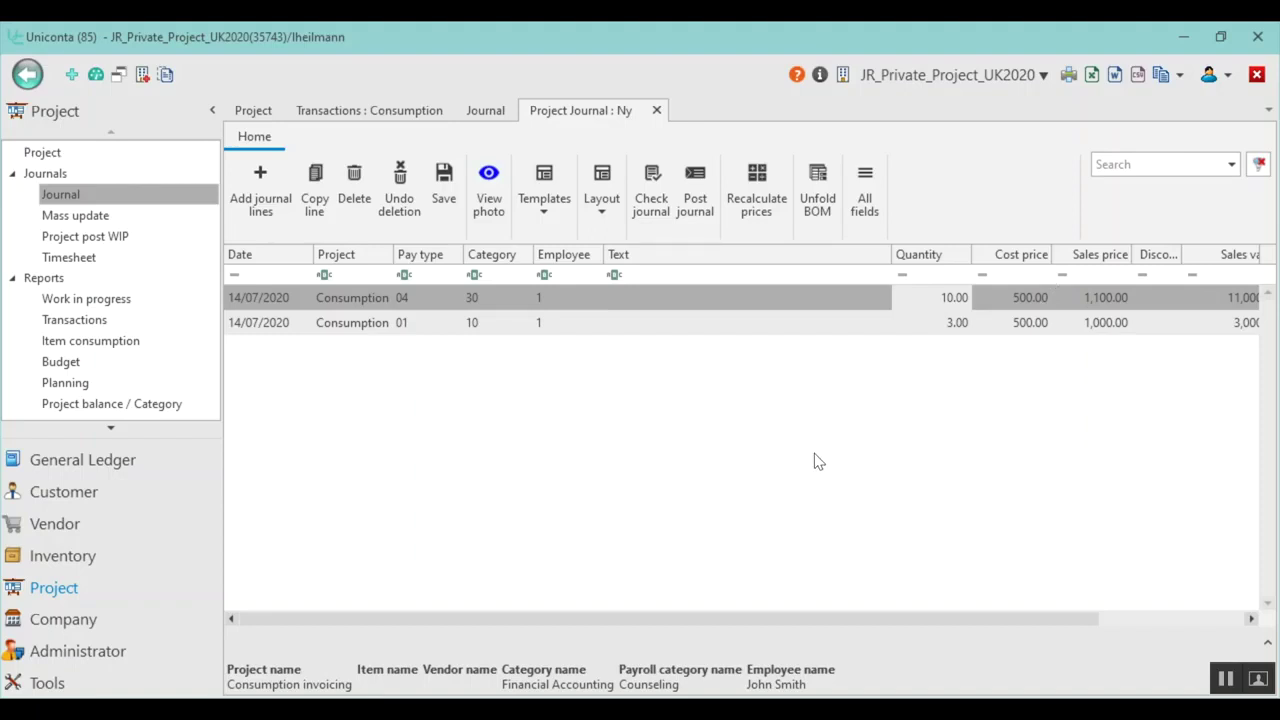
# Post the Ny project journal with Simulation turned off and dismiss the posting message.
pyautogui.click(700, 189)
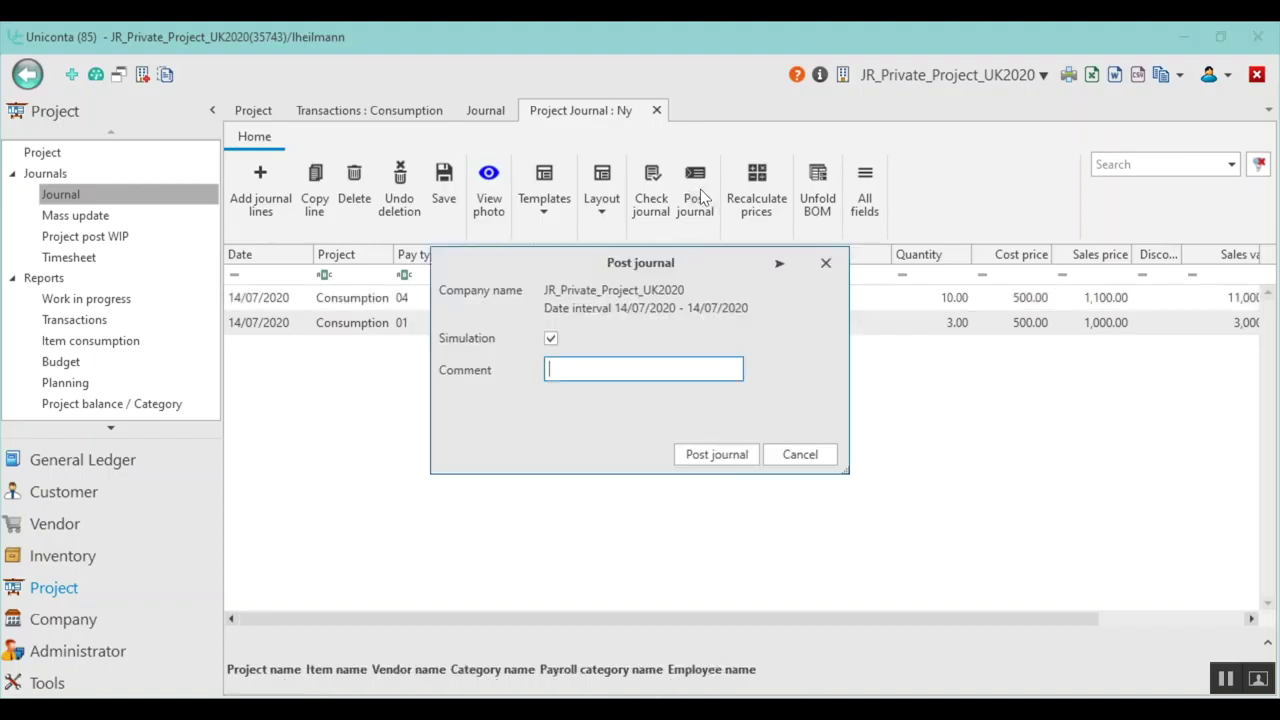
pyautogui.click(551, 339)
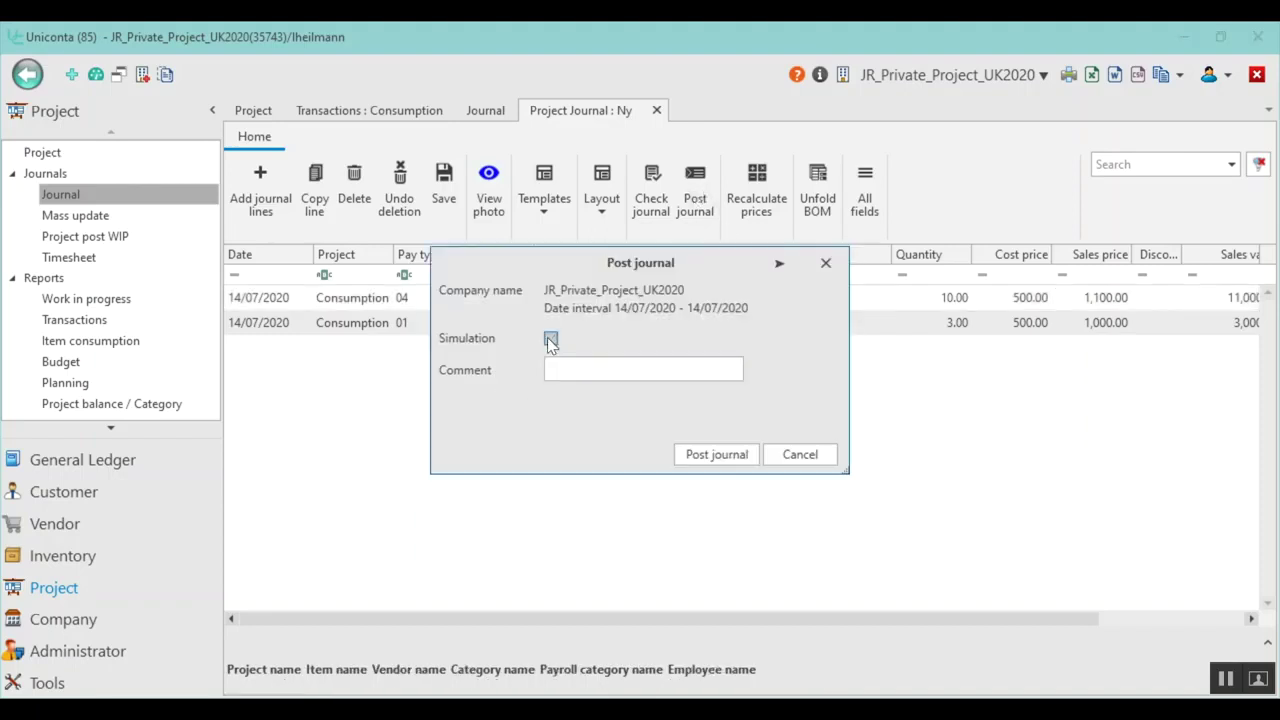
pyautogui.click(716, 454)
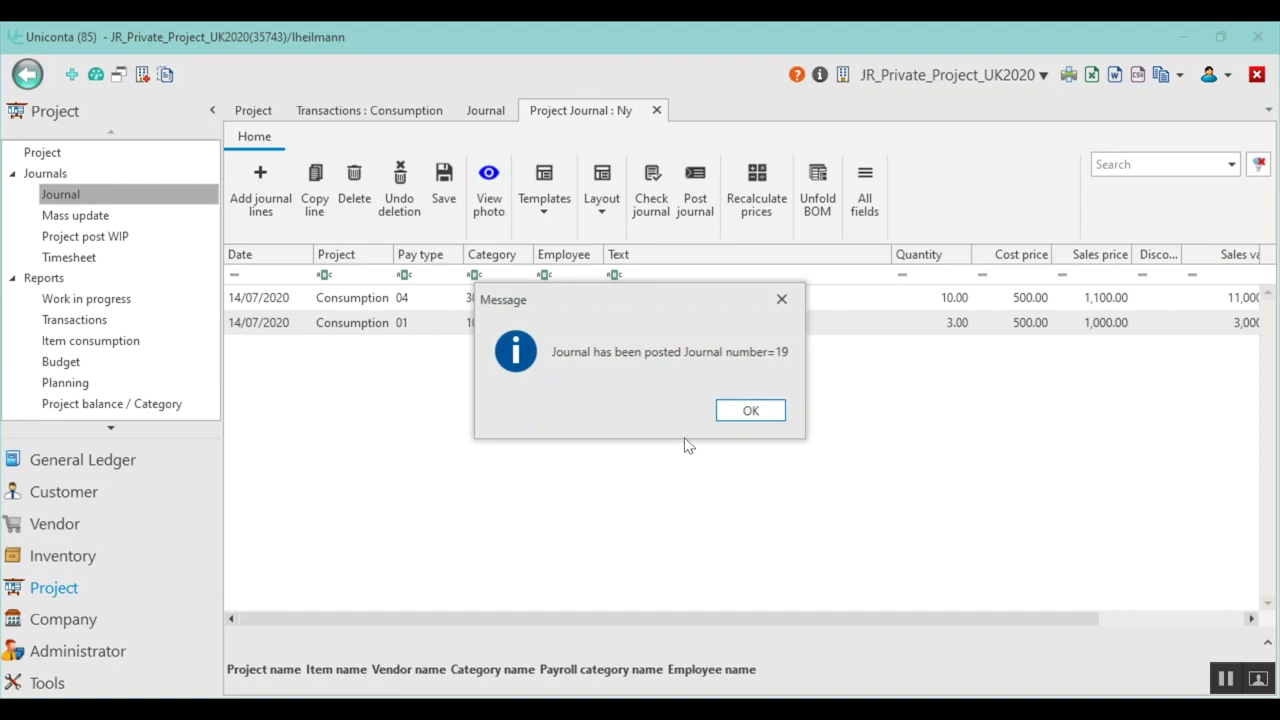
pyautogui.click(751, 412)
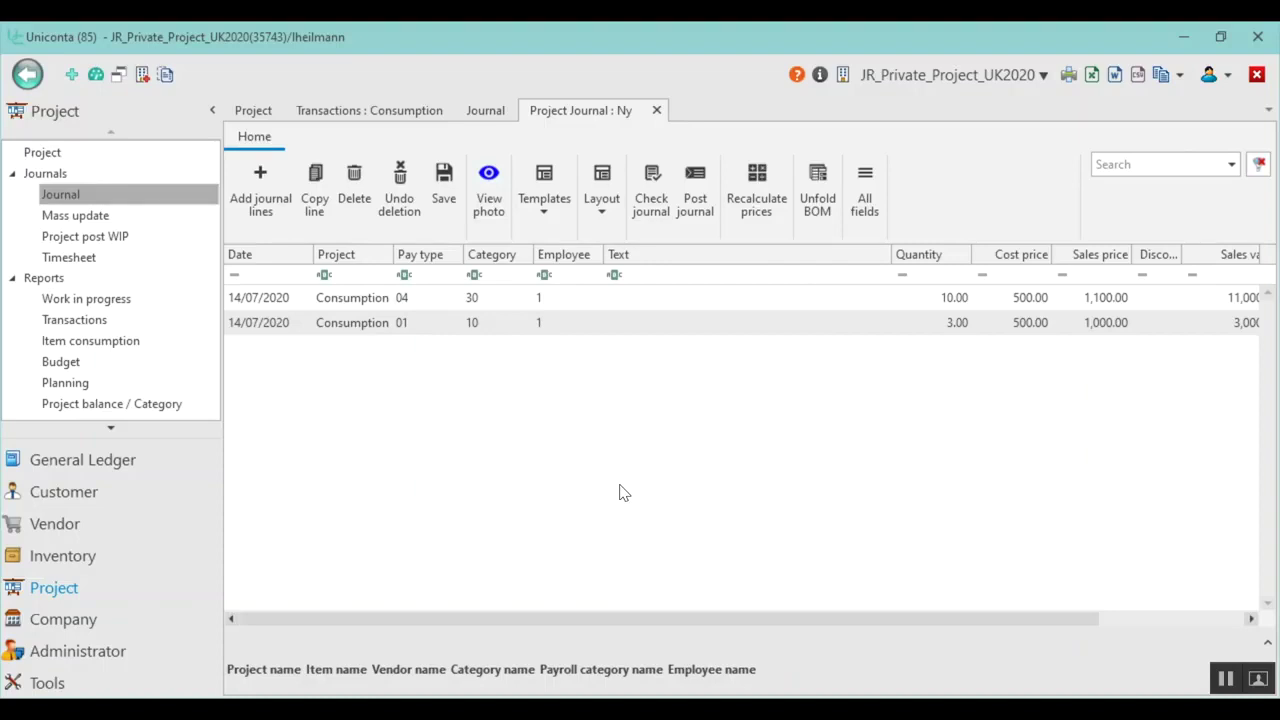
# Refresh the project list and review the Consumption project's labour cost, labour sales, not-invoiced amount and margin.
pyautogui.click(255, 110)
pyautogui.click(375, 180)
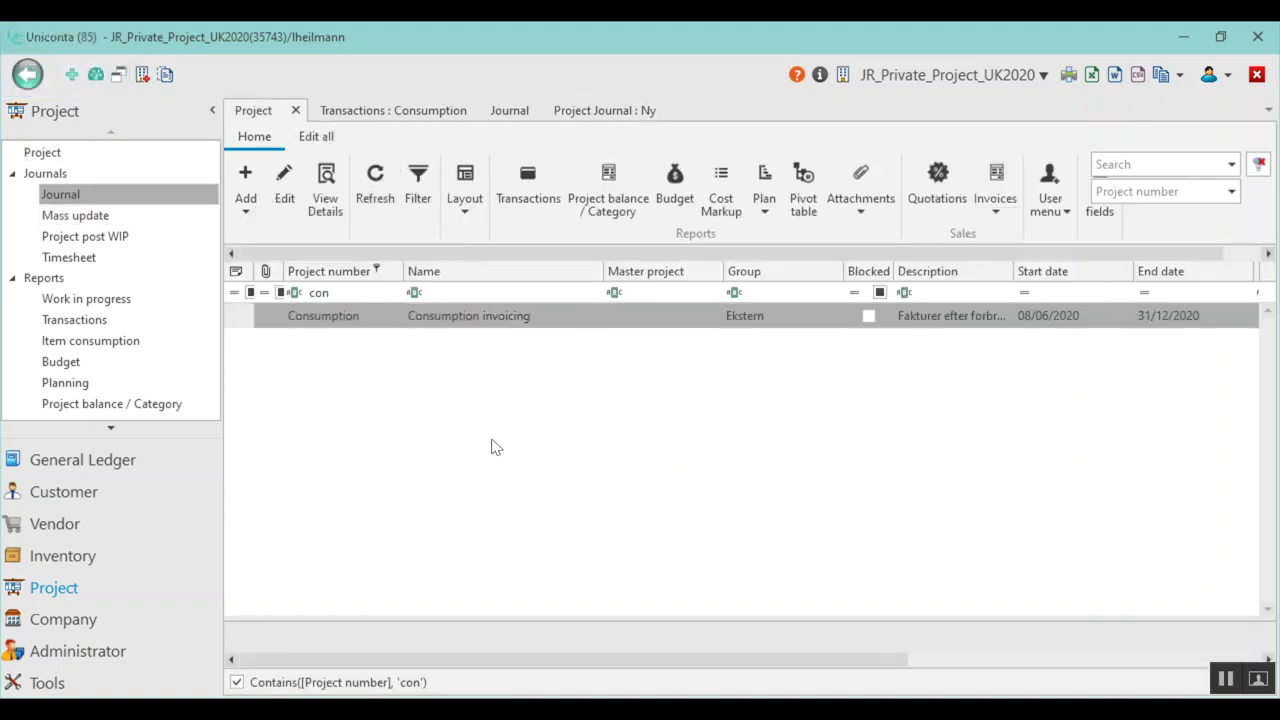
pyautogui.click(284, 182)
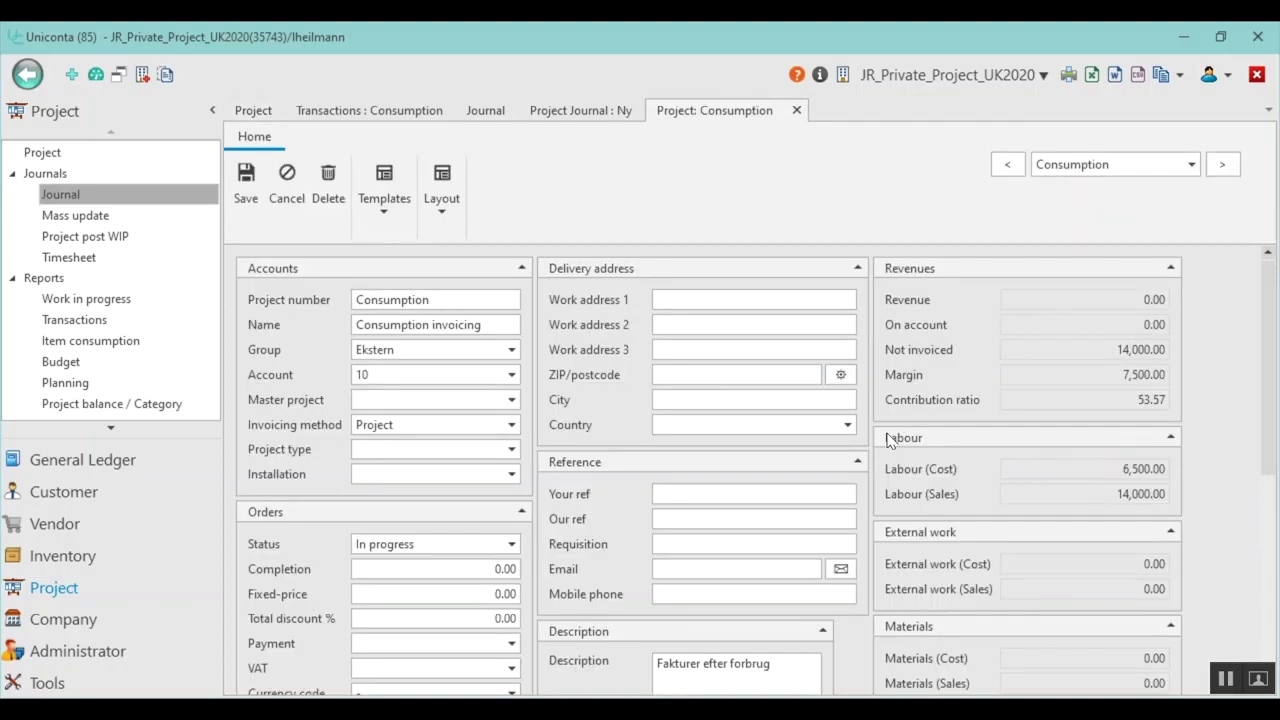
pyautogui.click(1082, 470)
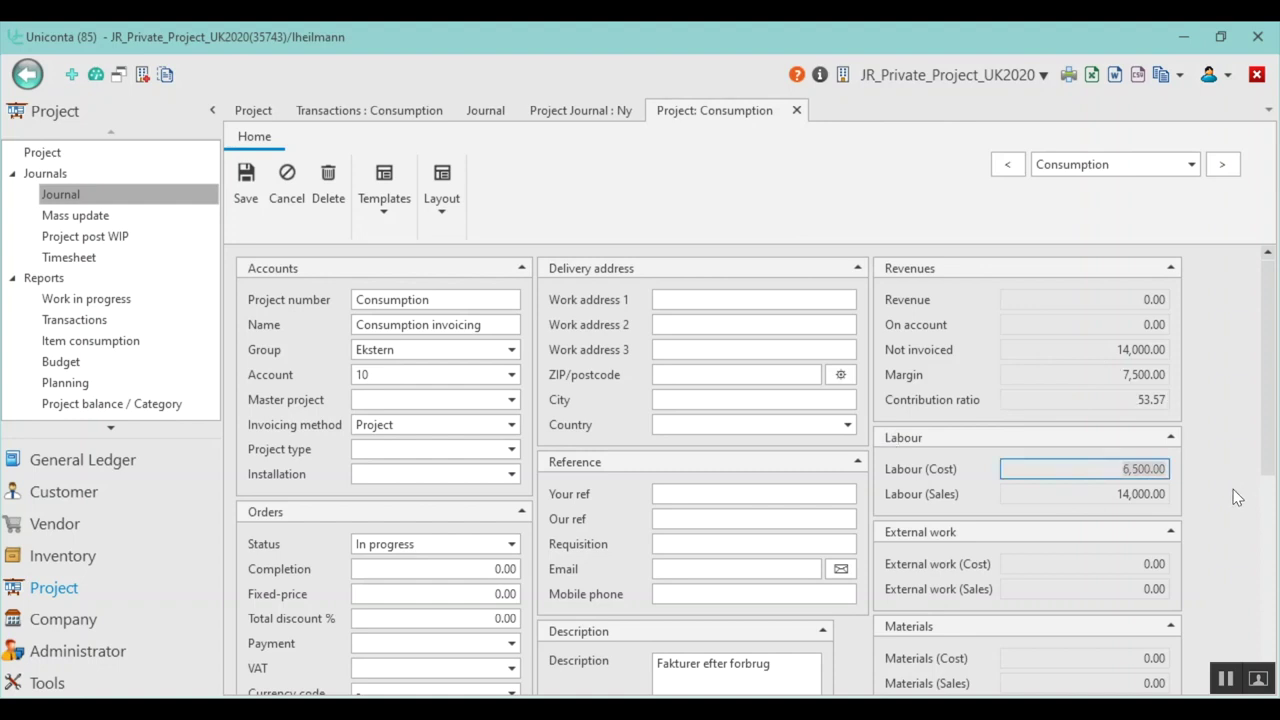
pyautogui.click(1088, 492)
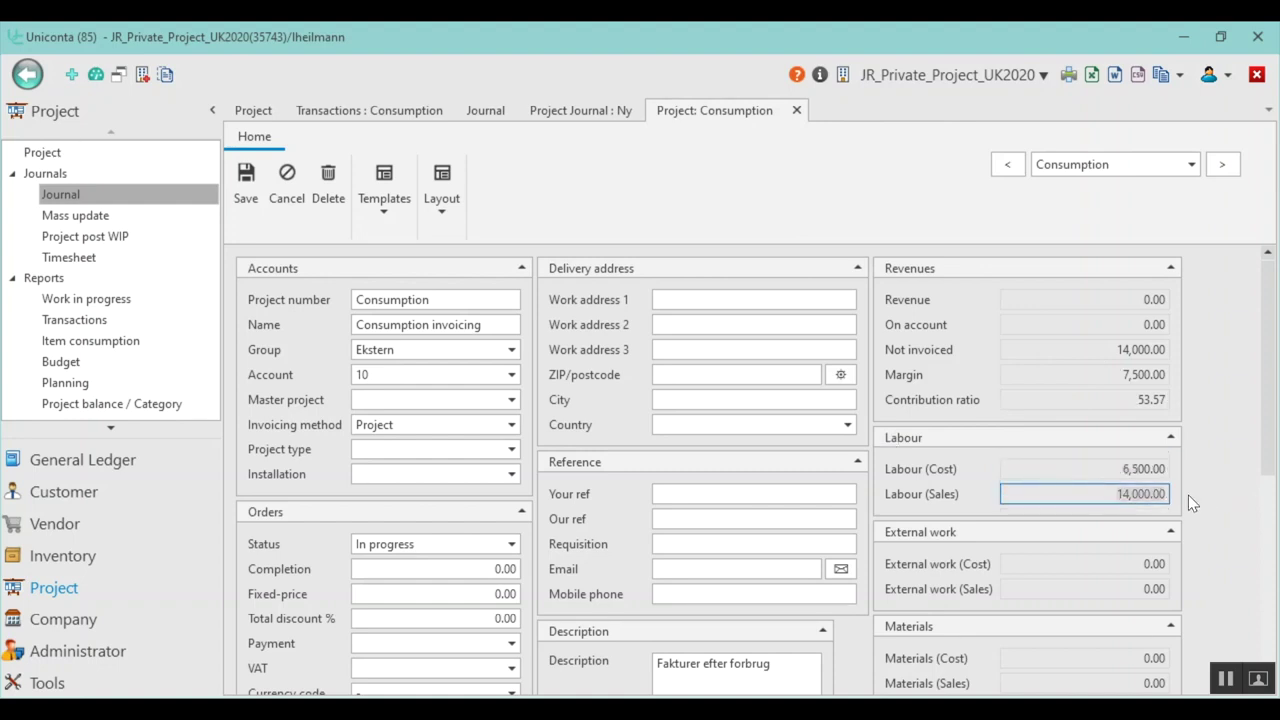
pyautogui.click(1108, 348)
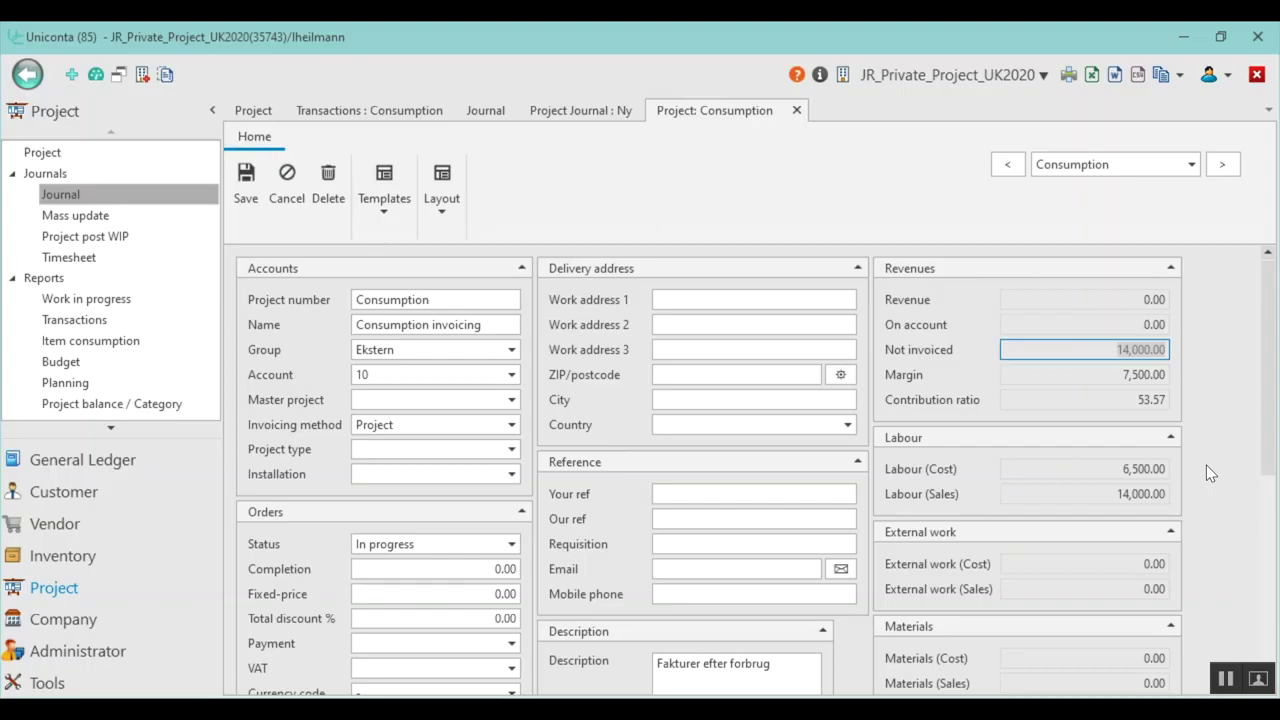
pyautogui.click(1108, 375)
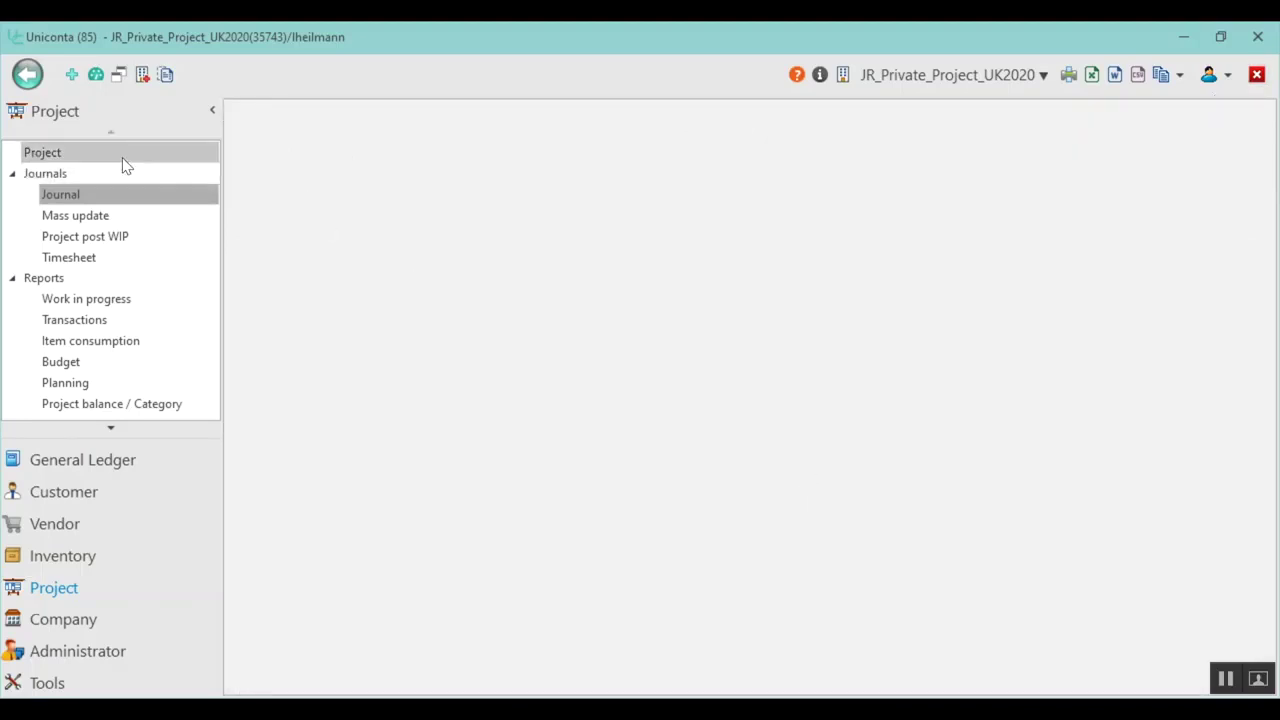
# Create a sales order dated 15/07/2020 from the Consumption project, without a date interval or category, and go to its order lines.
pyautogui.click(120, 156)
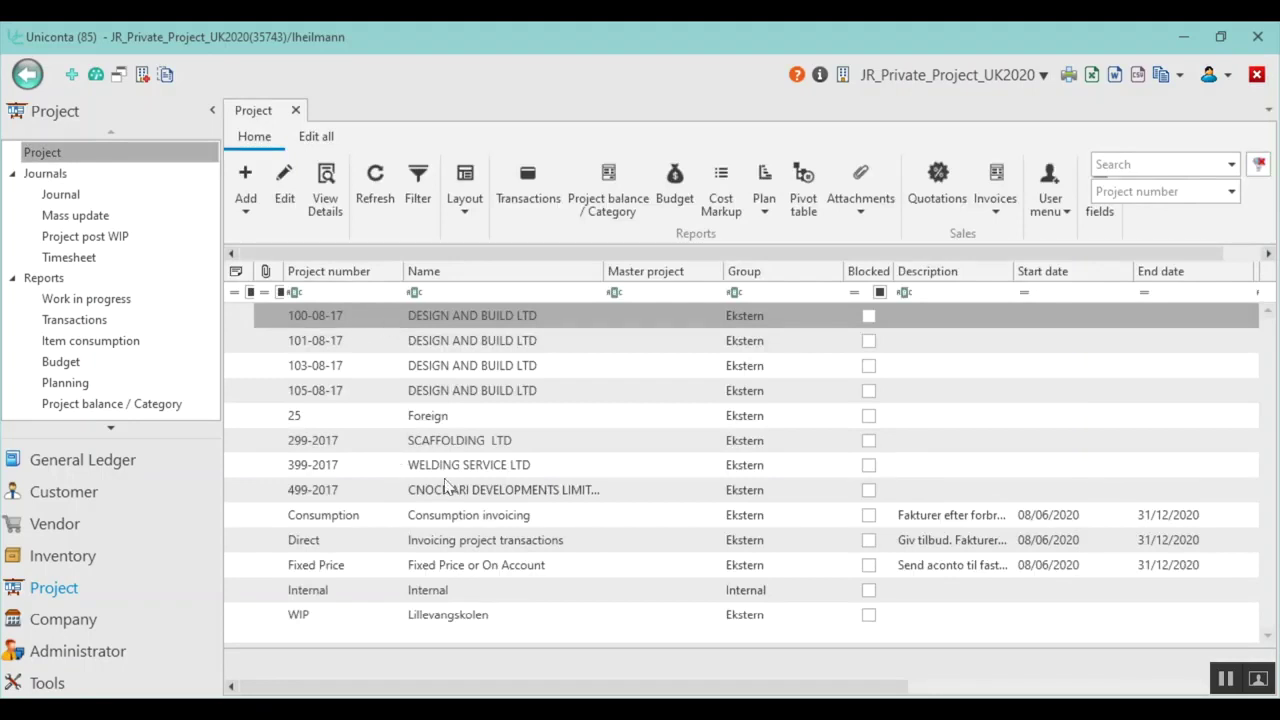
pyautogui.click(460, 518)
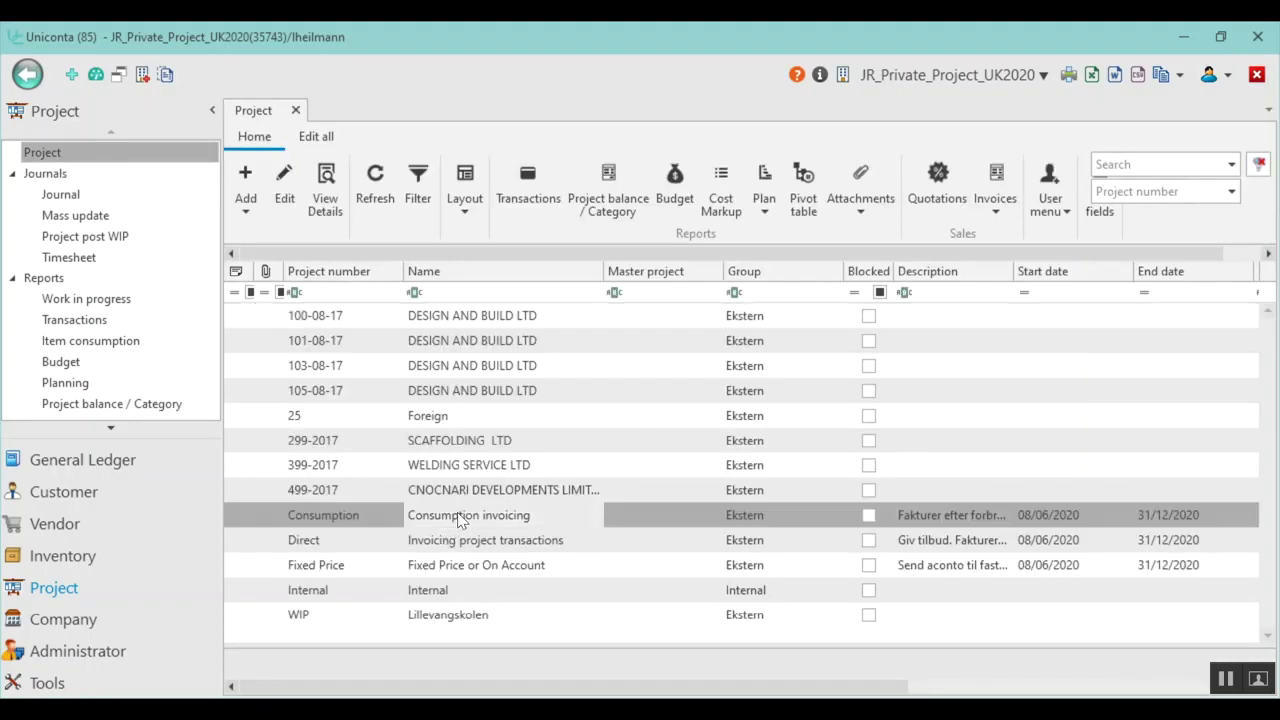
pyautogui.click(998, 194)
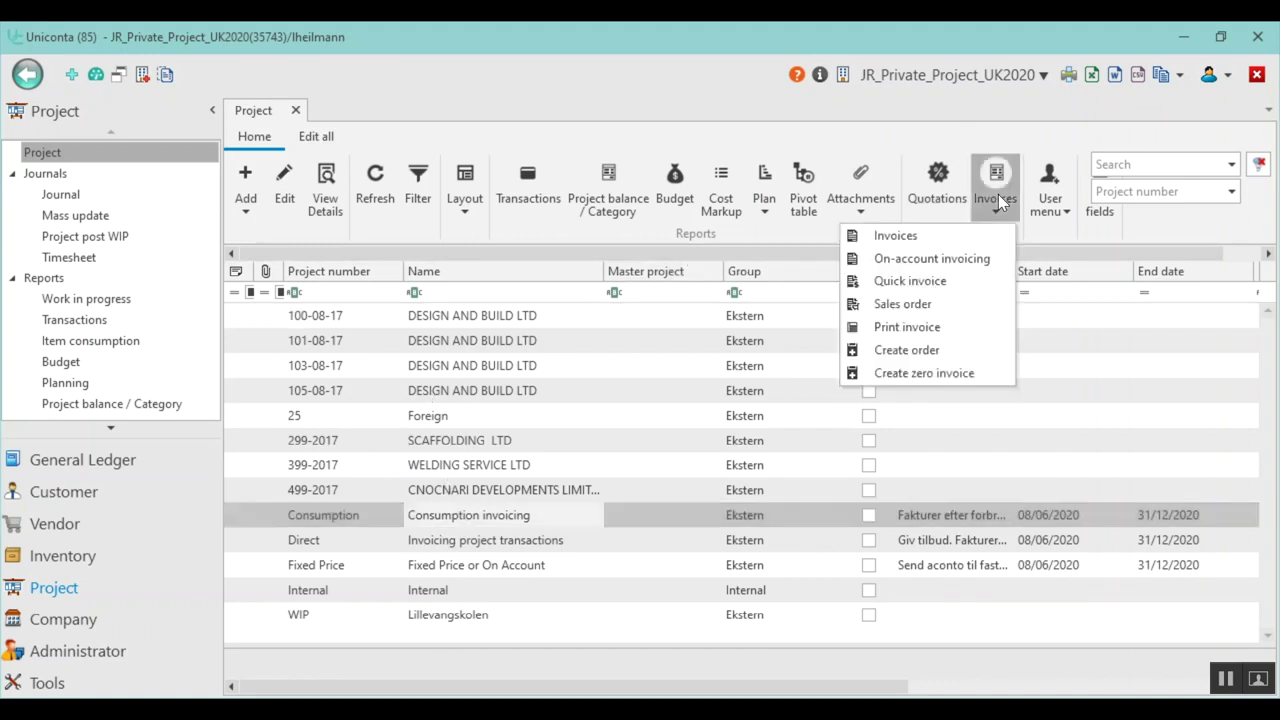
pyautogui.click(906, 350)
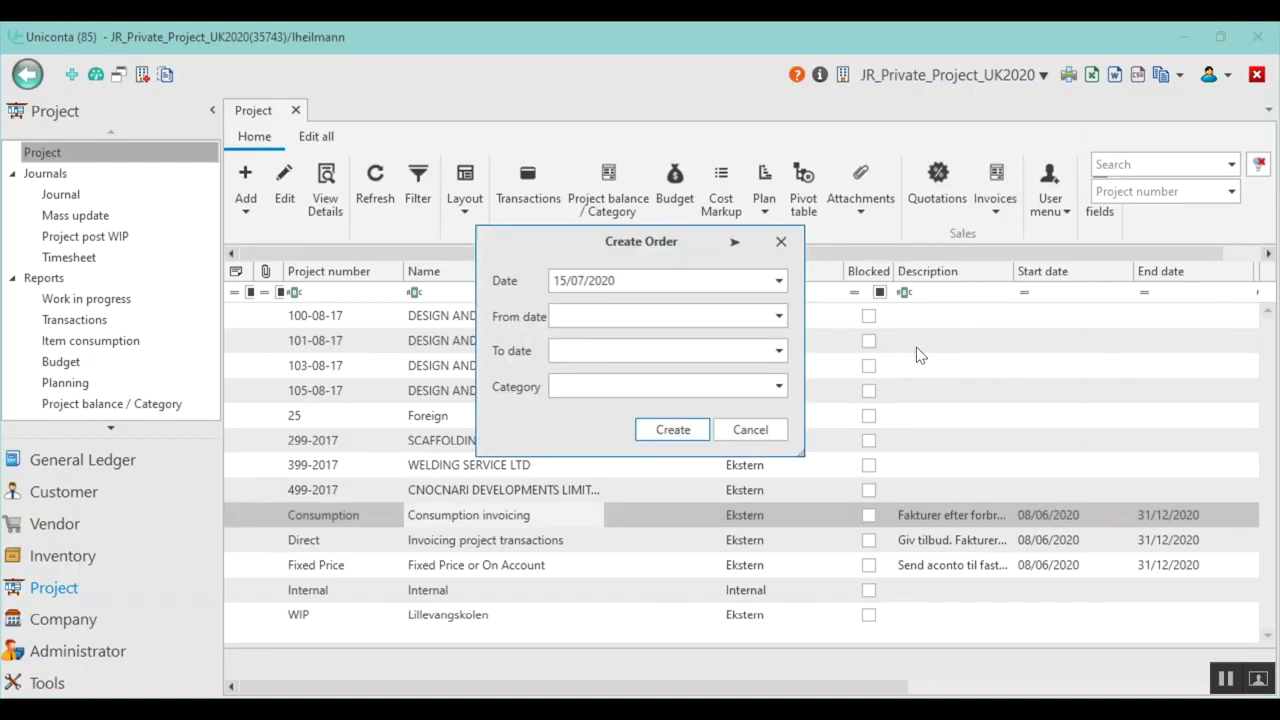
pyautogui.click(670, 430)
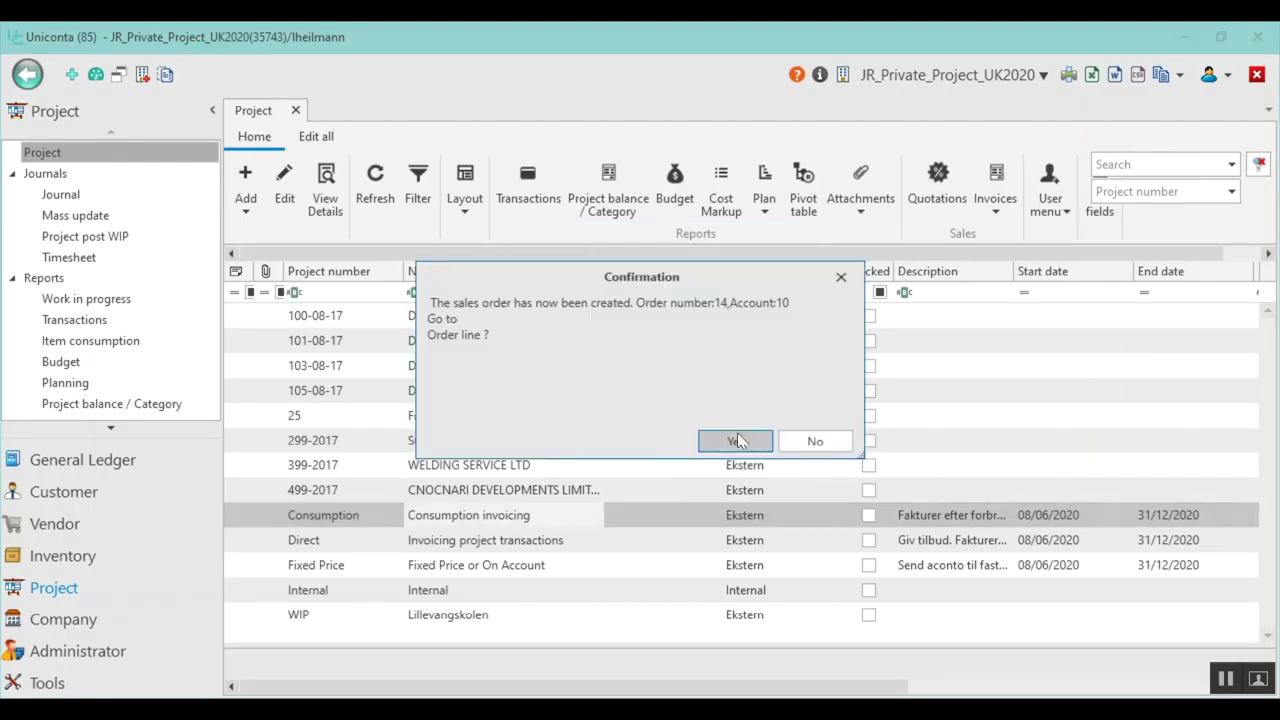
pyautogui.click(740, 441)
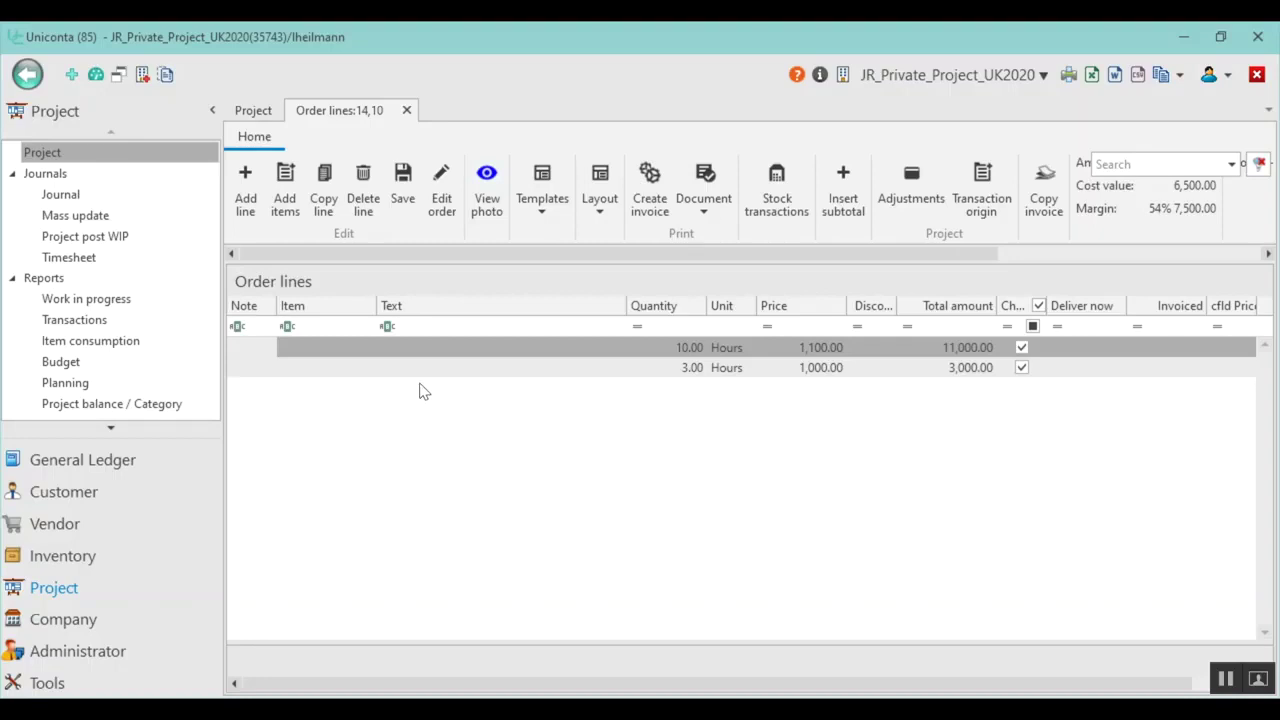
# Set the 10-hour order line's text to "Advisory on this project per agreement" and the 3-hour line's text to "Consultancy with CEO".
pyautogui.click(444, 348)
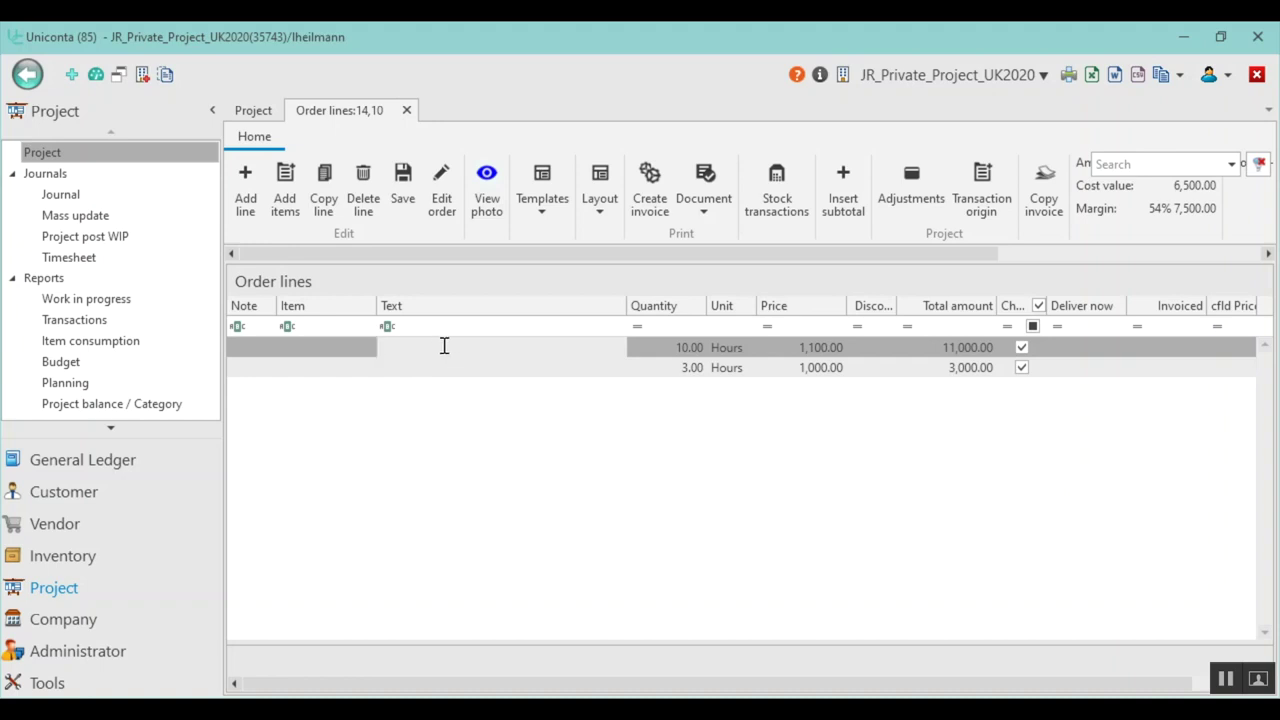
pyautogui.write('Advisory on this project per agreement')
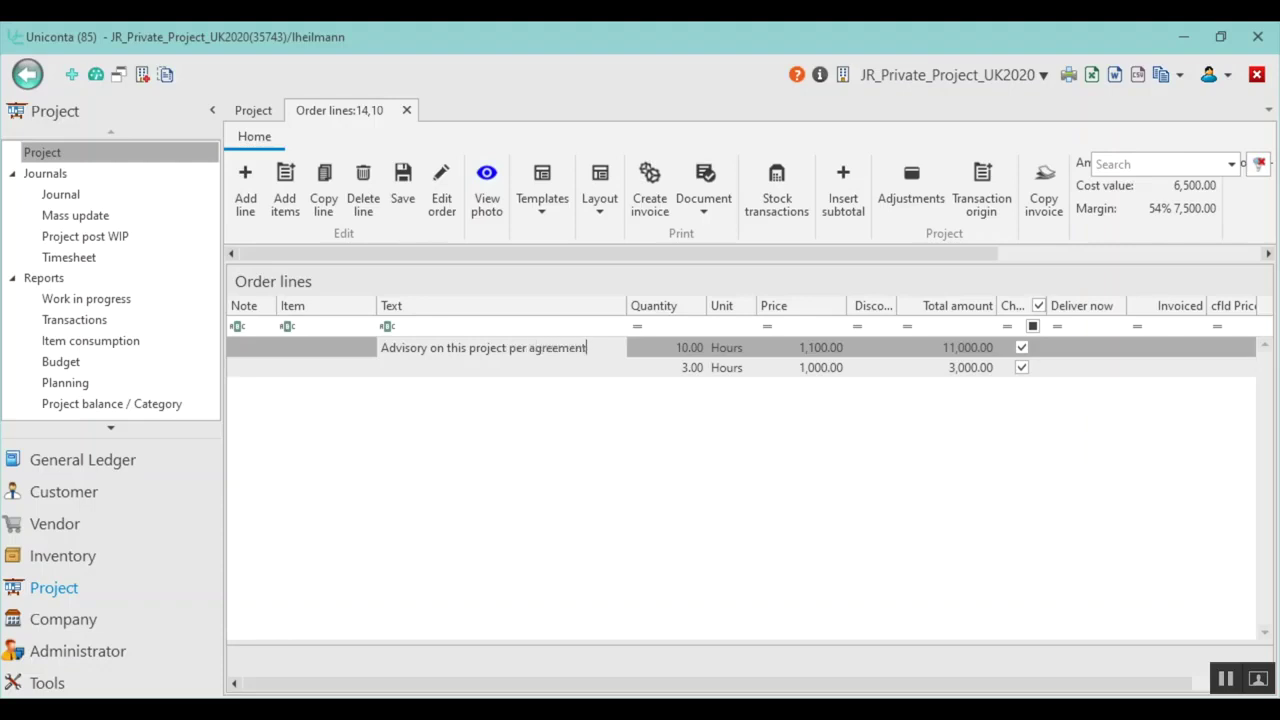
pyautogui.click(487, 376)
pyautogui.click(405, 367)
pyautogui.write('Consultance')
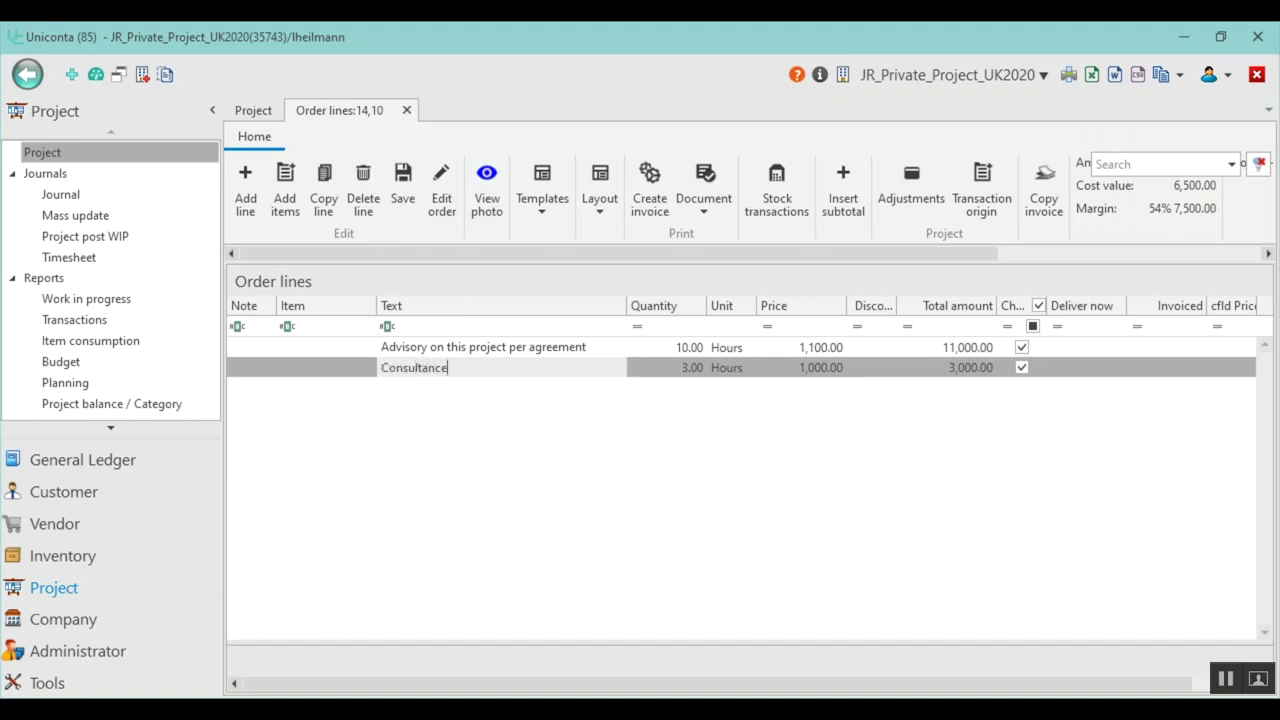
pyautogui.press('BackSpace')
pyautogui.write('y with CEO')
# Generate a simulated invoice with preview from the order and review the pro forma invoice's lines and totals.
pyautogui.click(649, 179)
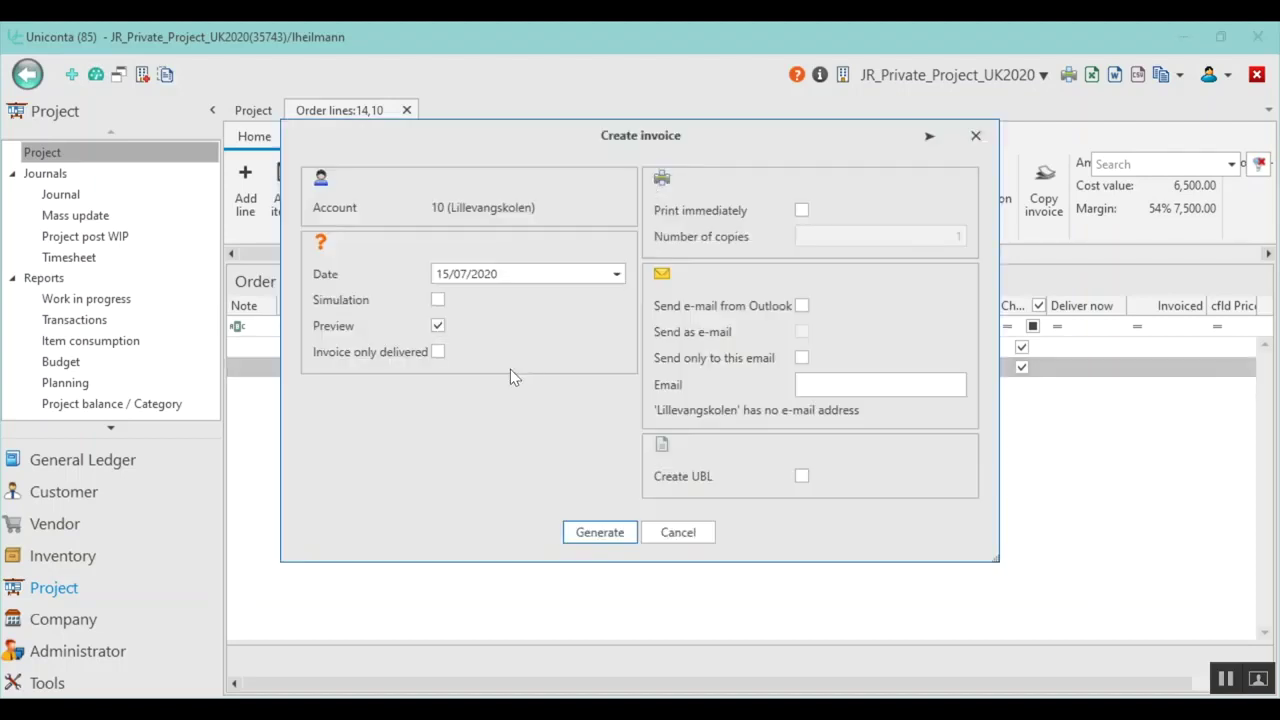
pyautogui.click(438, 300)
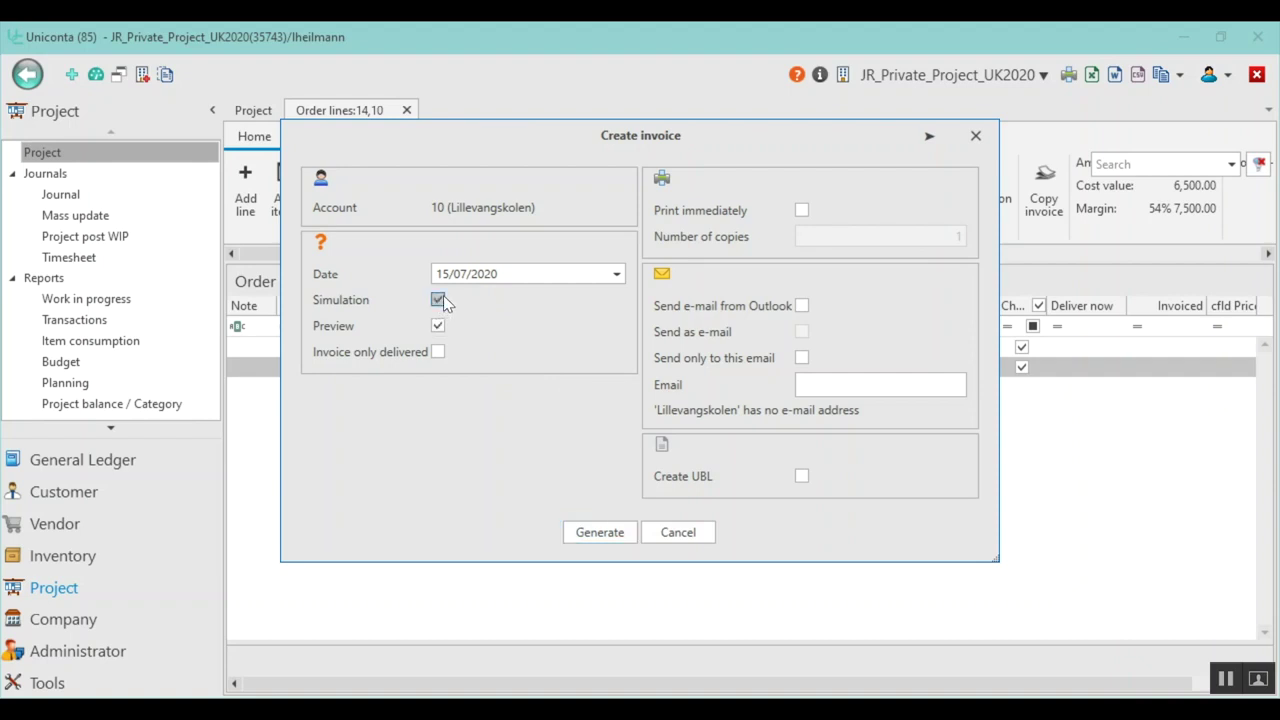
pyautogui.click(599, 532)
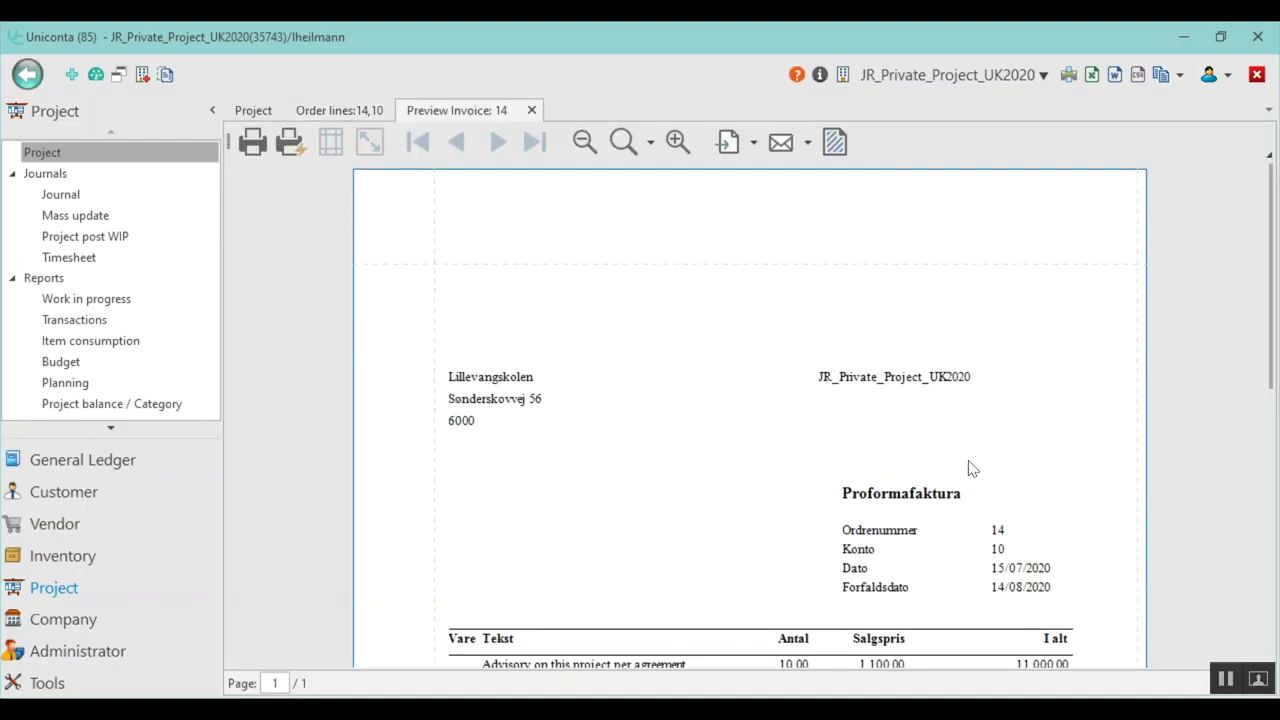
pyautogui.scroll(-3, 968, 461)
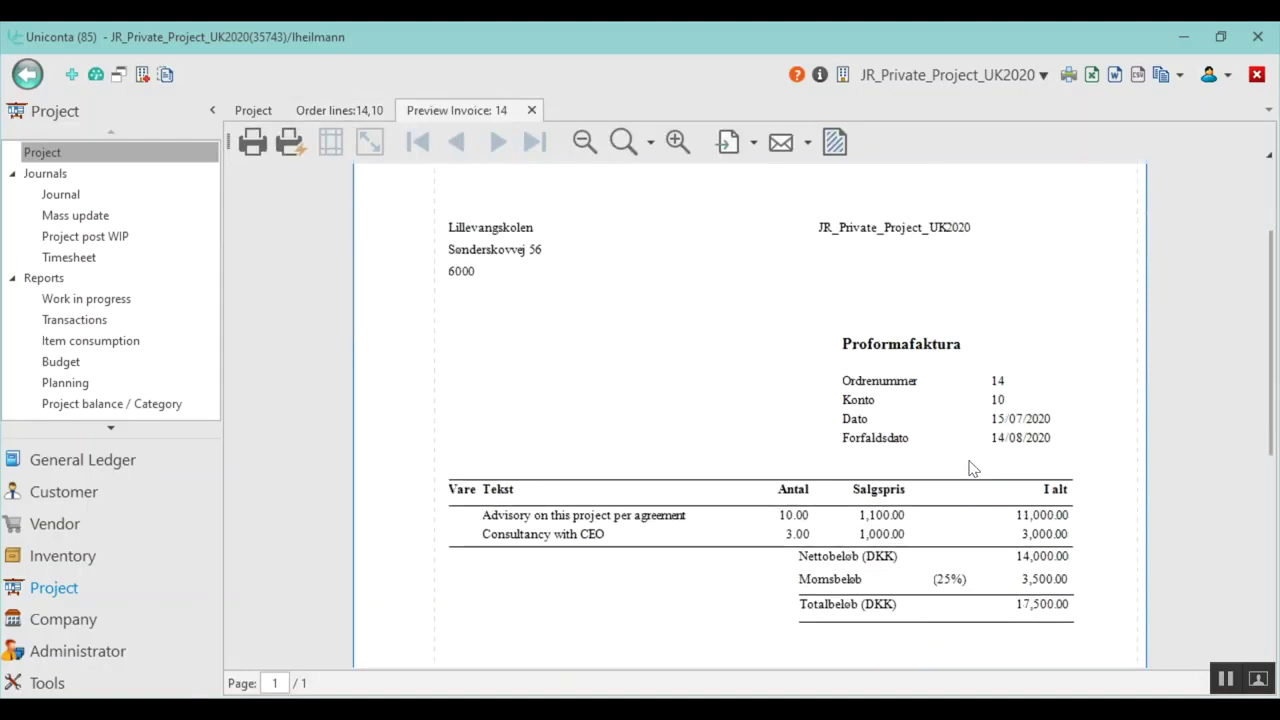
pyautogui.scroll(-3, 968, 467)
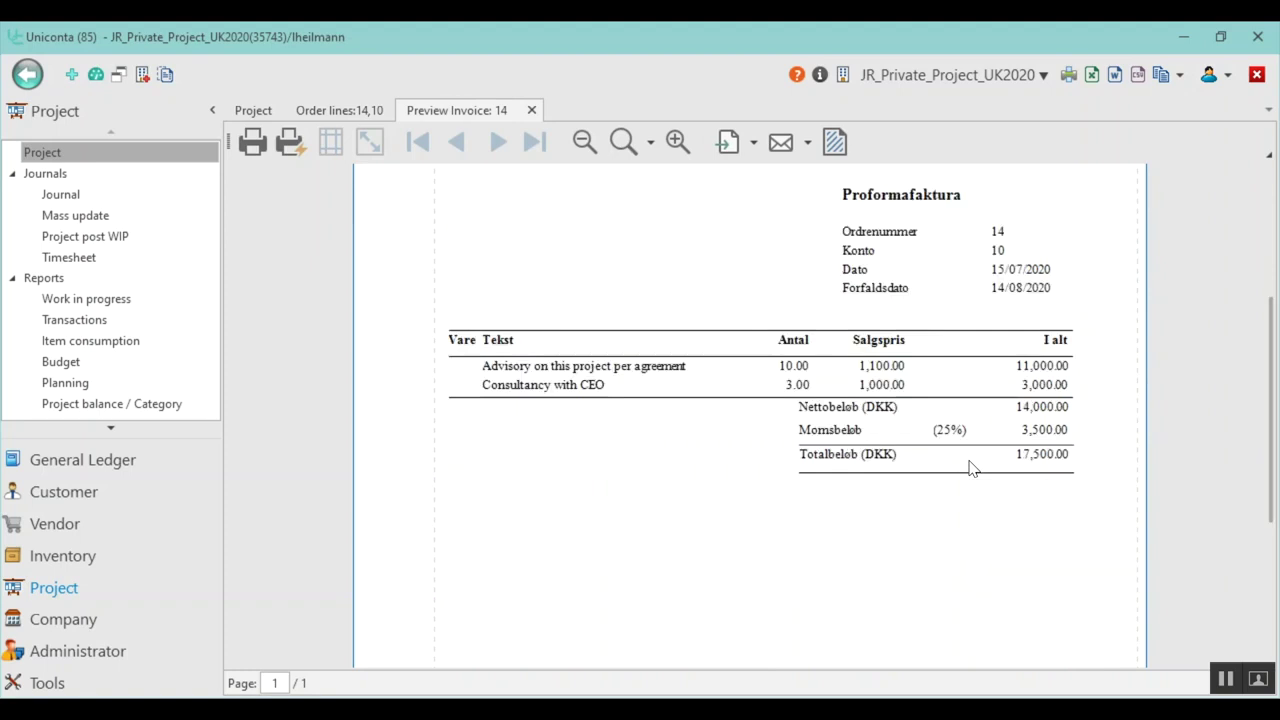
pyautogui.scroll(1, 970, 468)
pyautogui.scroll(1, 943, 367)
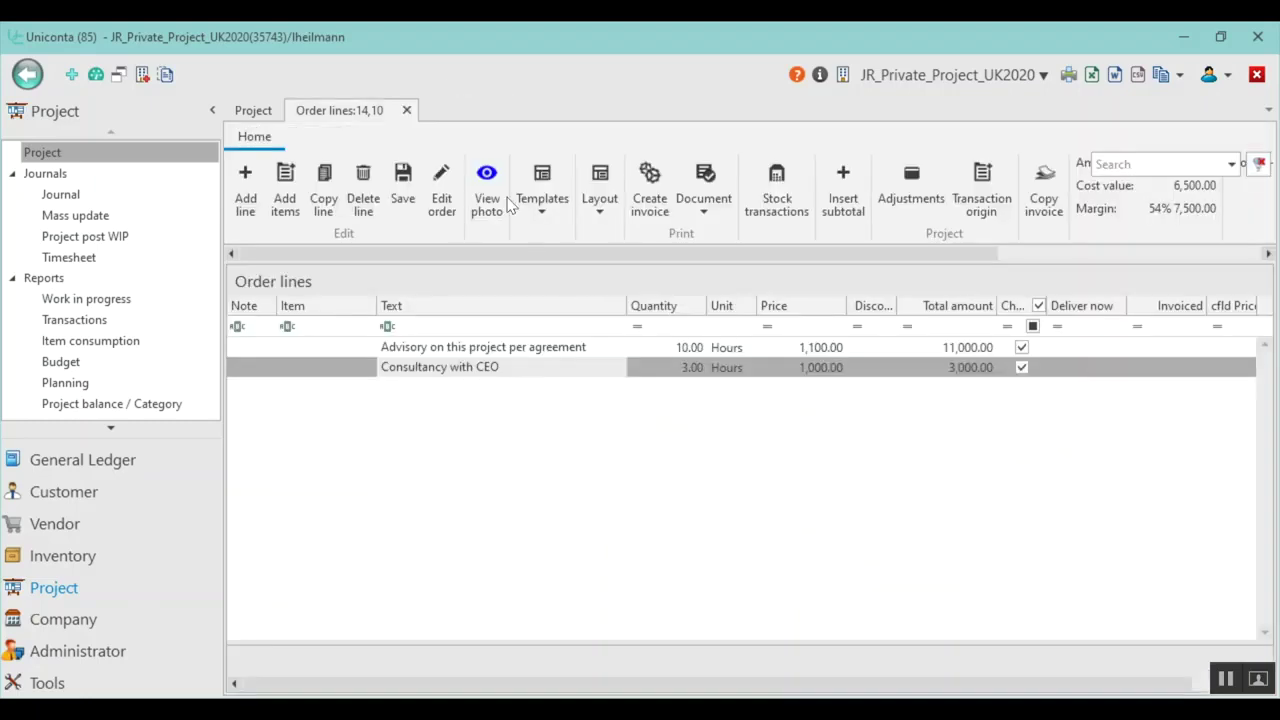
# Generate the final invoice dated 15/07/2020 from the order with Simulation off and Preview on, and dismiss the posting message.
pyautogui.click(648, 184)
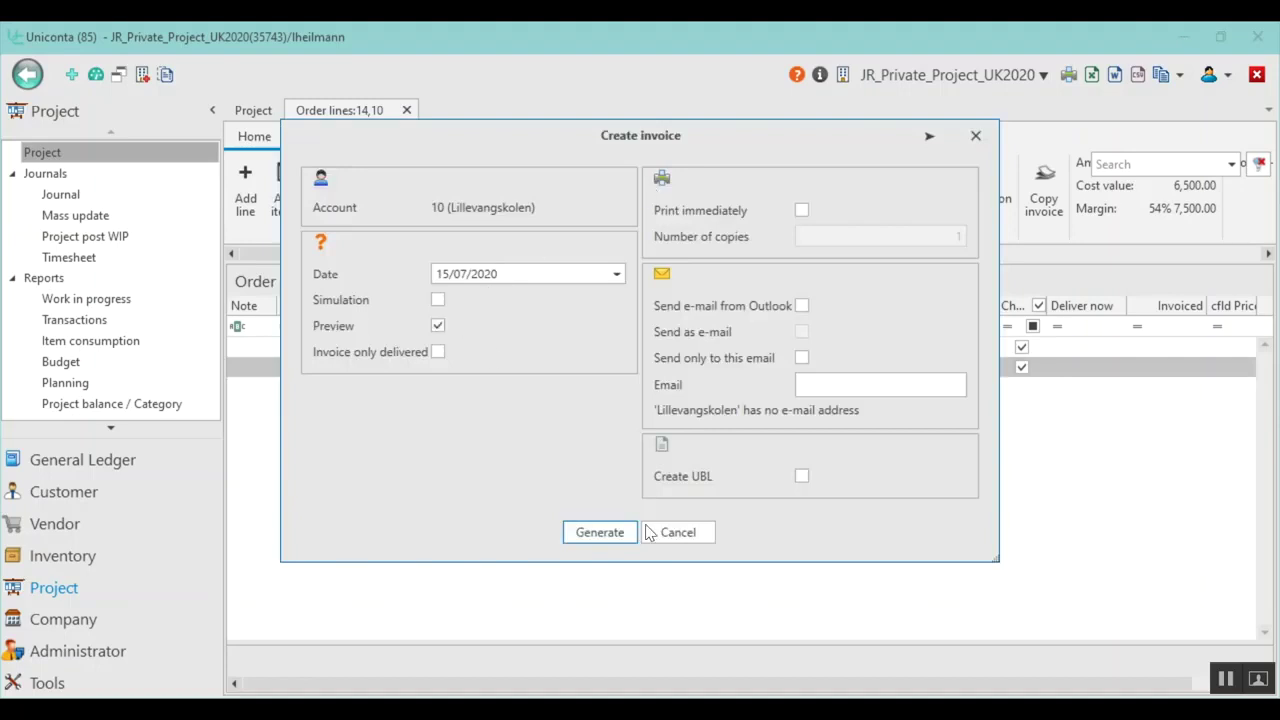
pyautogui.click(600, 533)
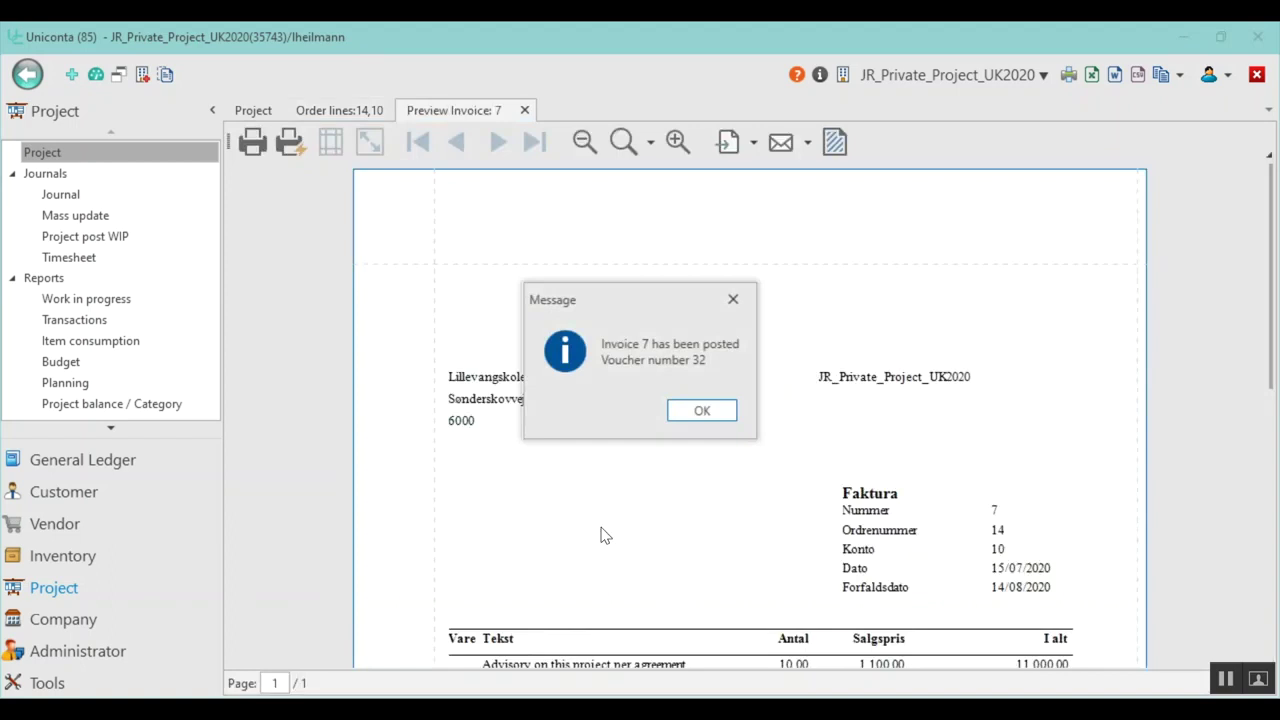
pyautogui.click(700, 411)
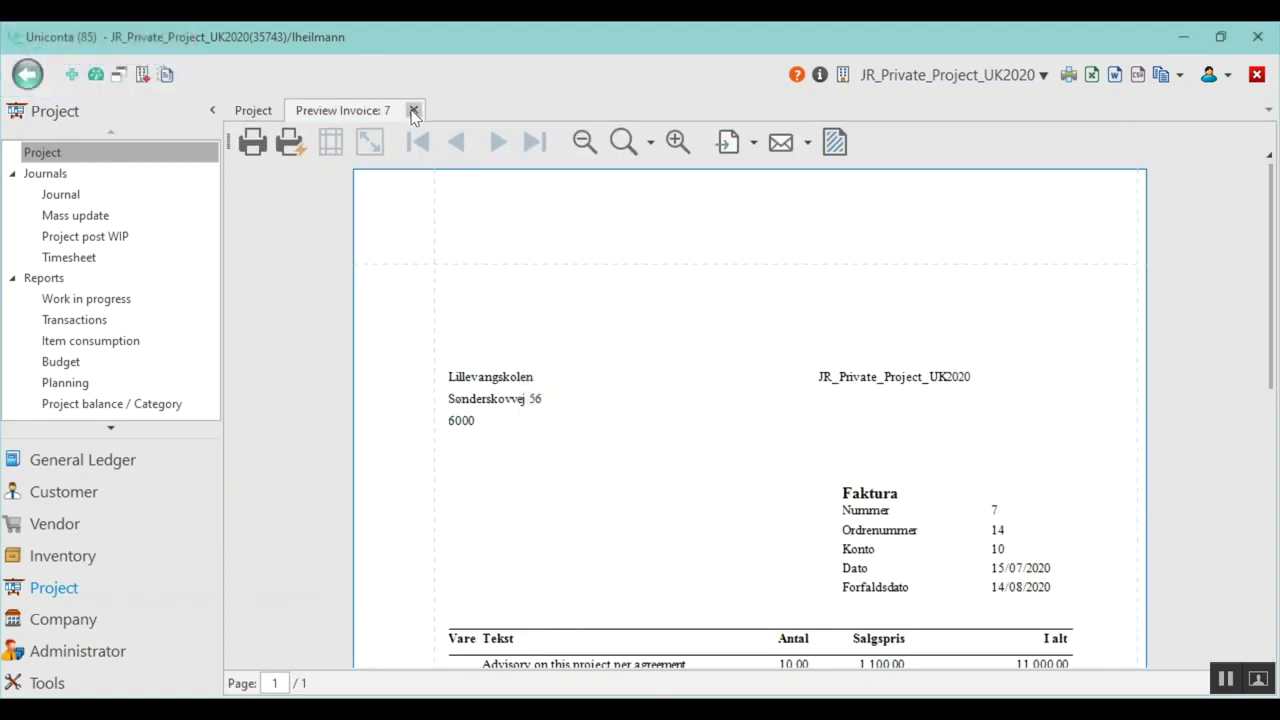
# Close the invoice preview, refresh the project list, and review the revenue and margin on the Consumption project's card.
pyautogui.click(413, 110)
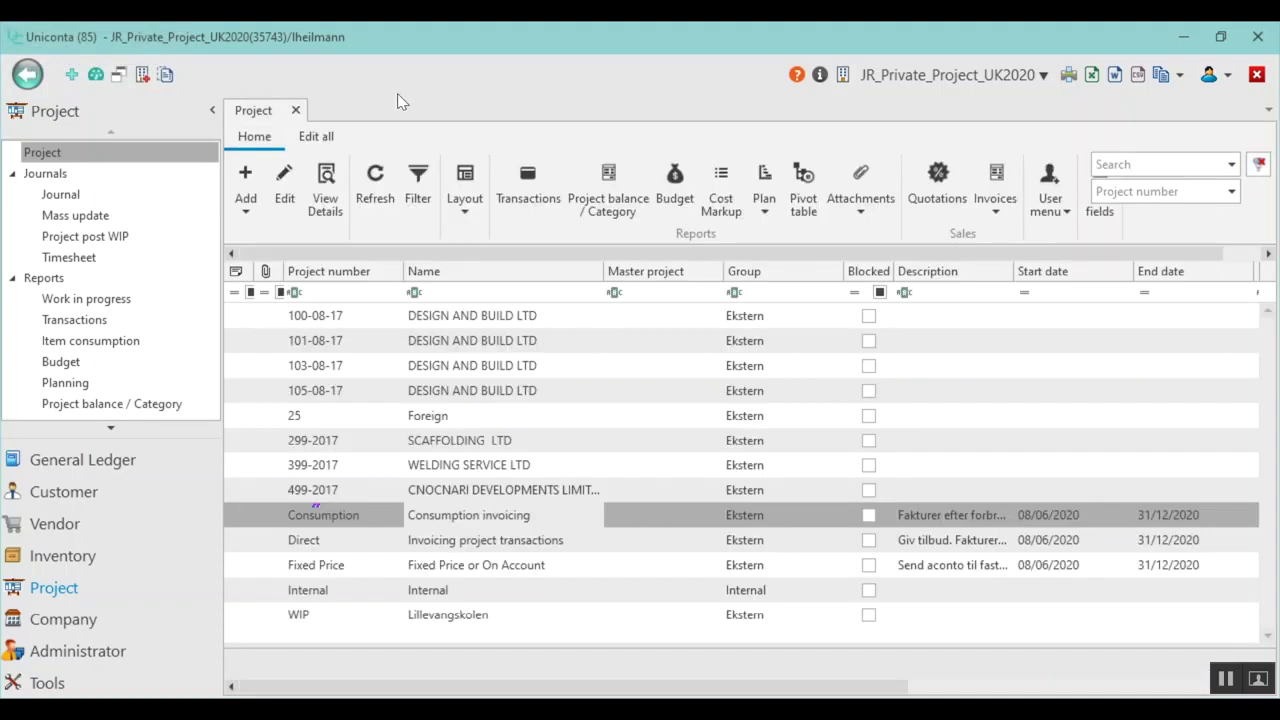
pyautogui.click(376, 192)
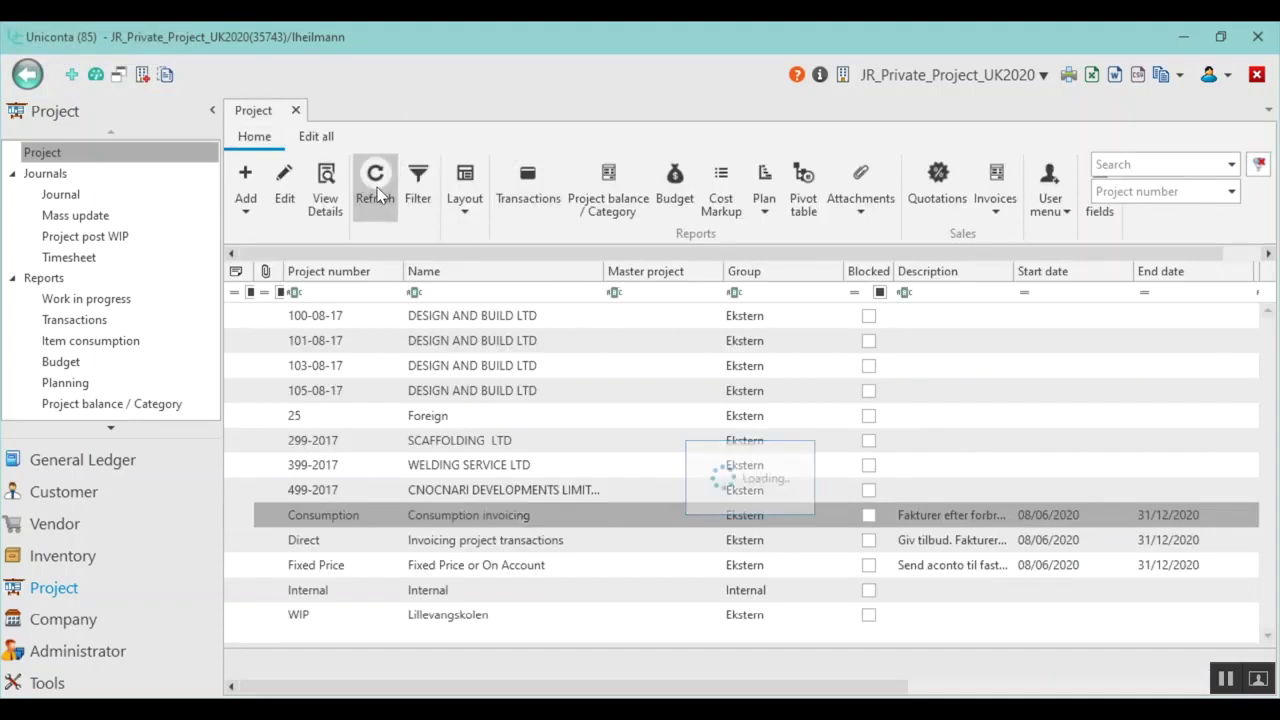
pyautogui.click(285, 185)
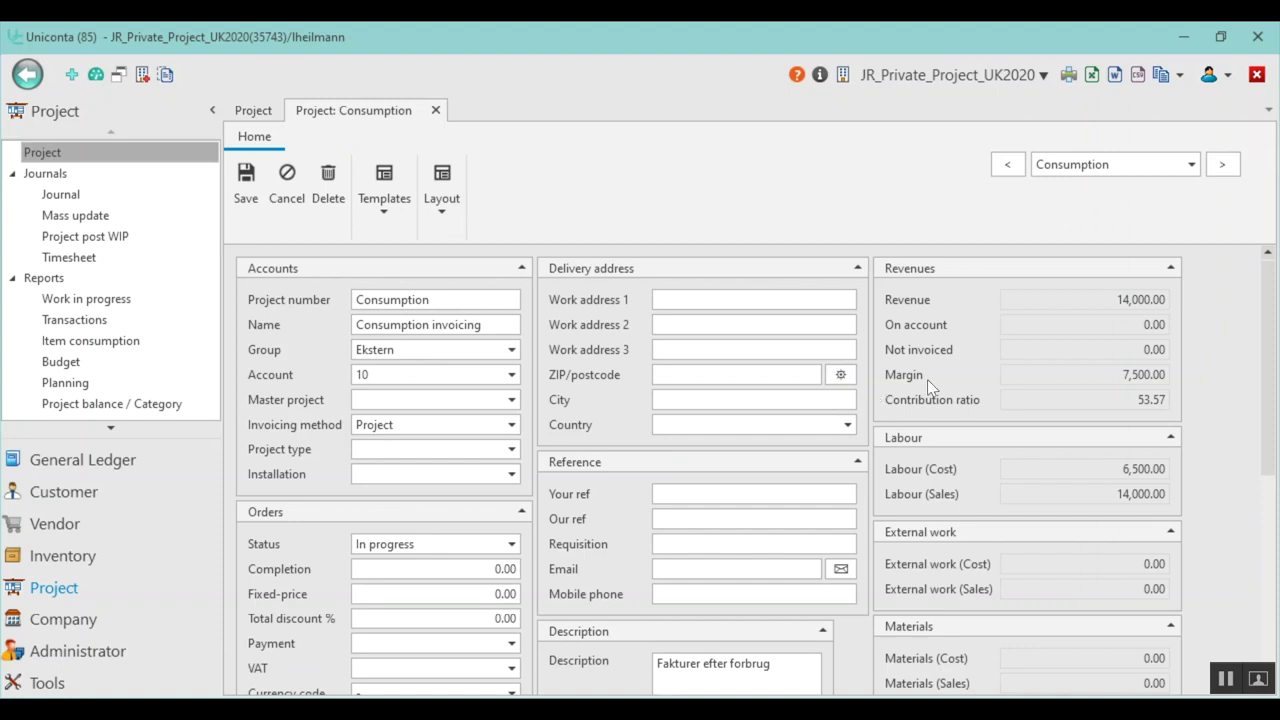
pyautogui.click(1108, 299)
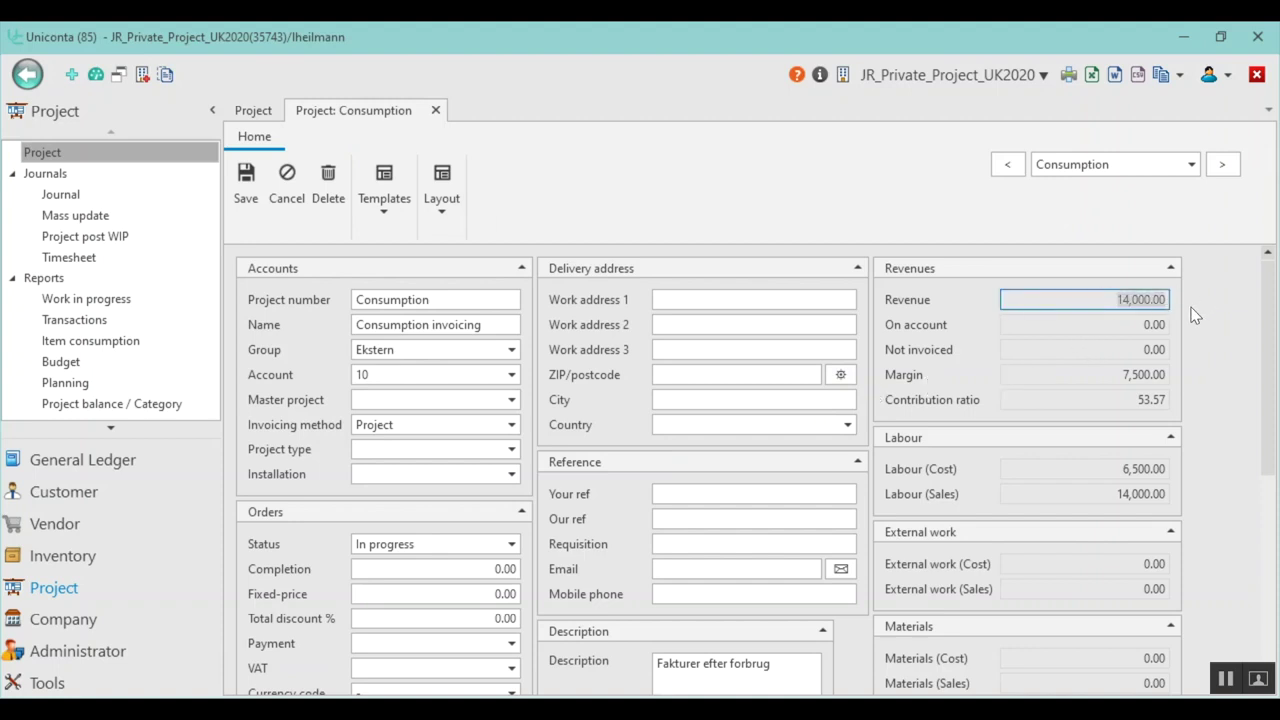
pyautogui.click(1105, 376)
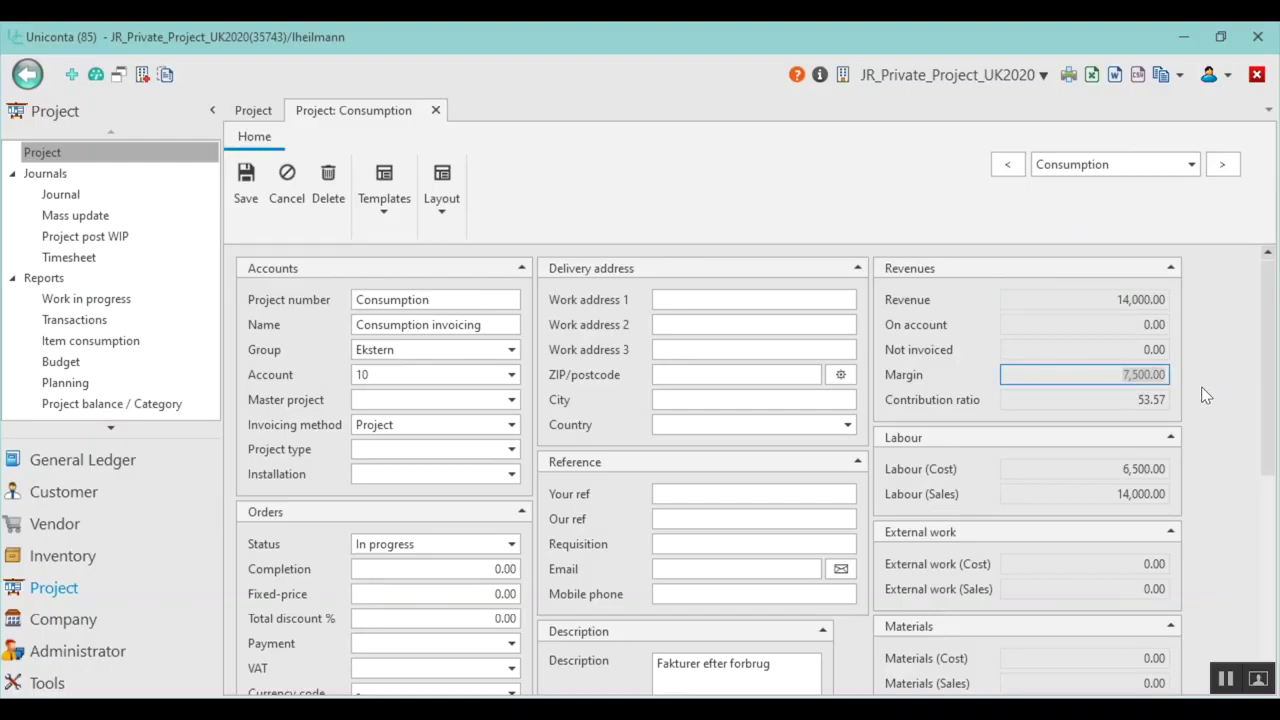
pyautogui.click(435, 110)
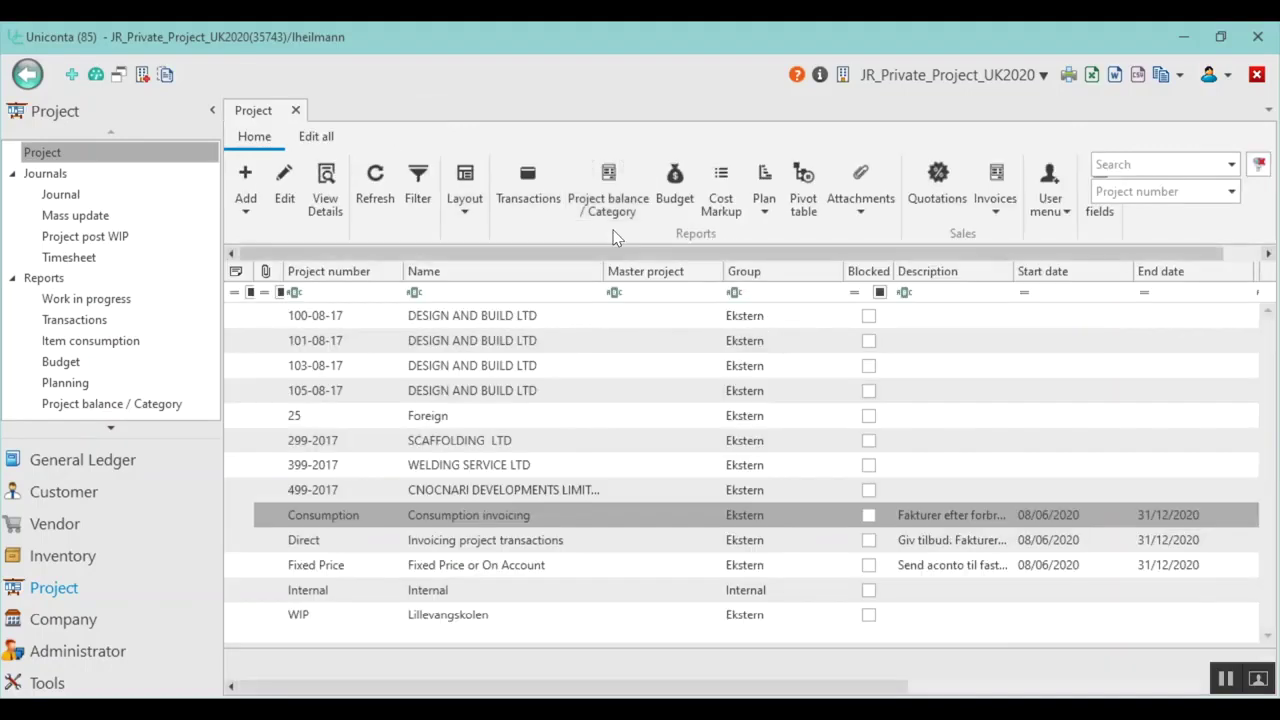
# Review the Consumption project's transactions, including their sales values and invoice references.
pyautogui.click(528, 178)
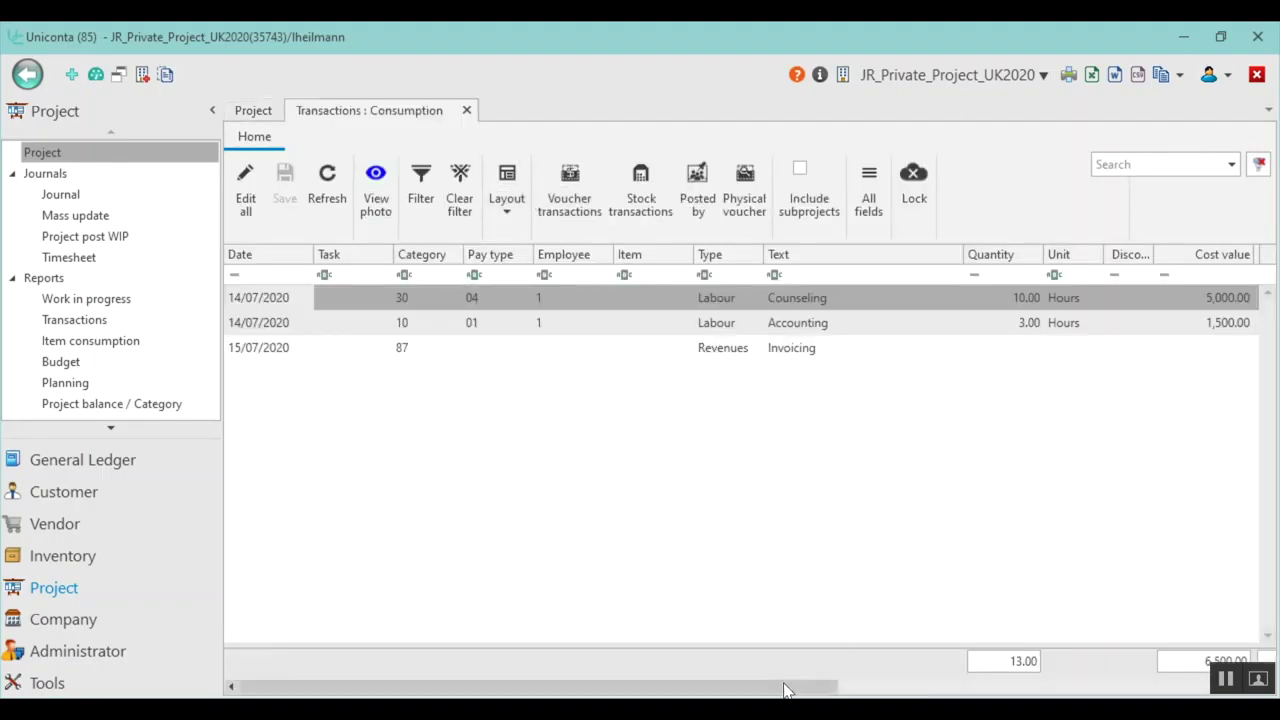
pyautogui.moveTo(779, 690); pyautogui.dragTo(978, 690)
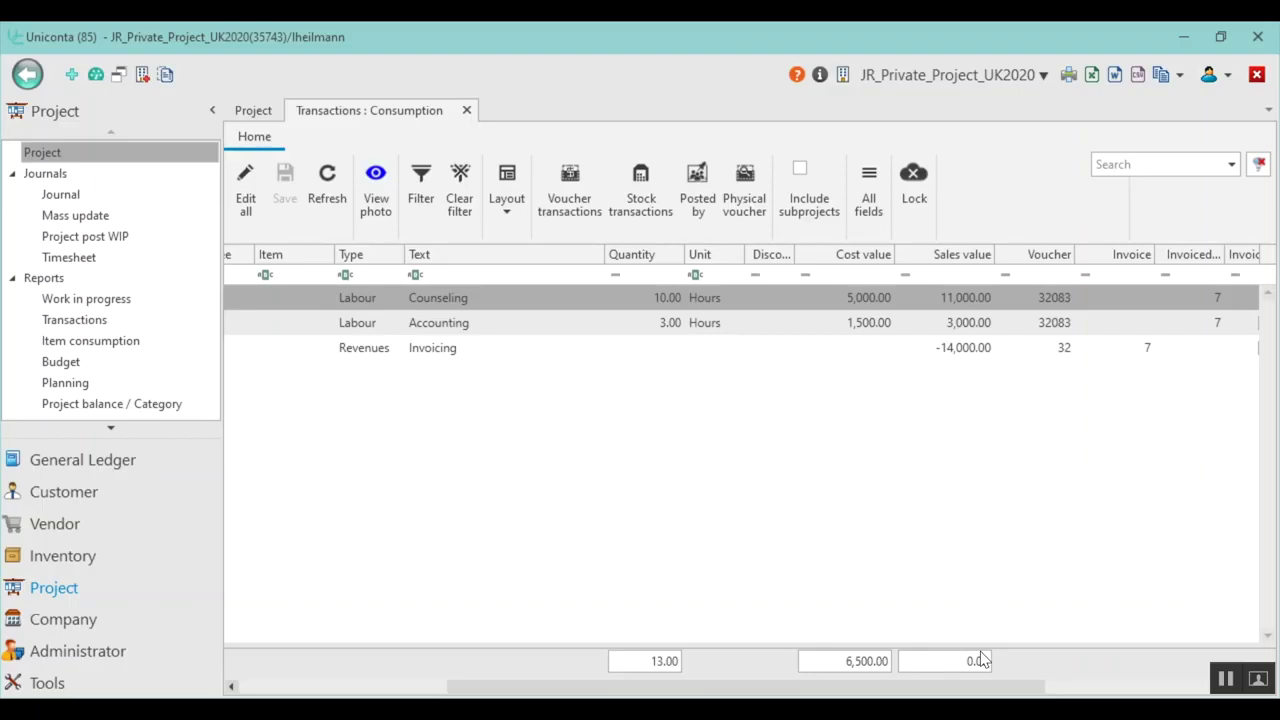
pyautogui.click(467, 111)
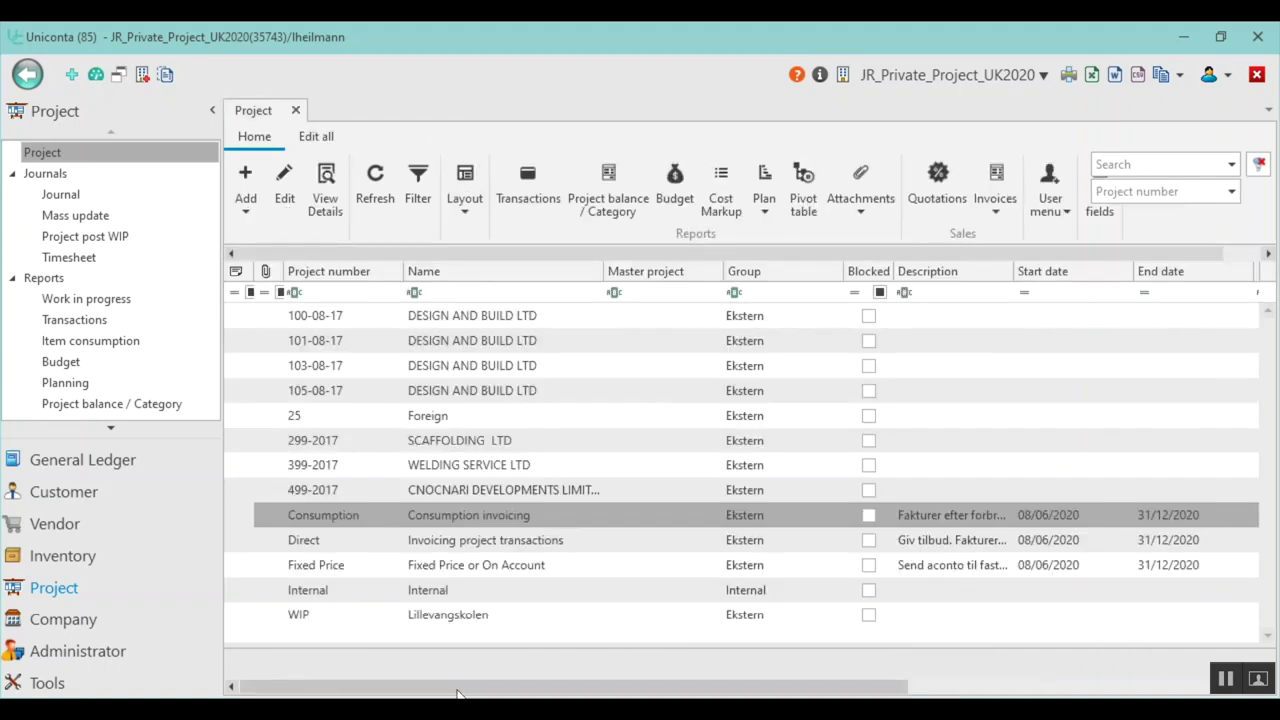
# In the project journal Ny, set the 10-hour line's text to "Advisory" and the 3-hour line's text to "Consultancy".
pyautogui.click(80, 196)
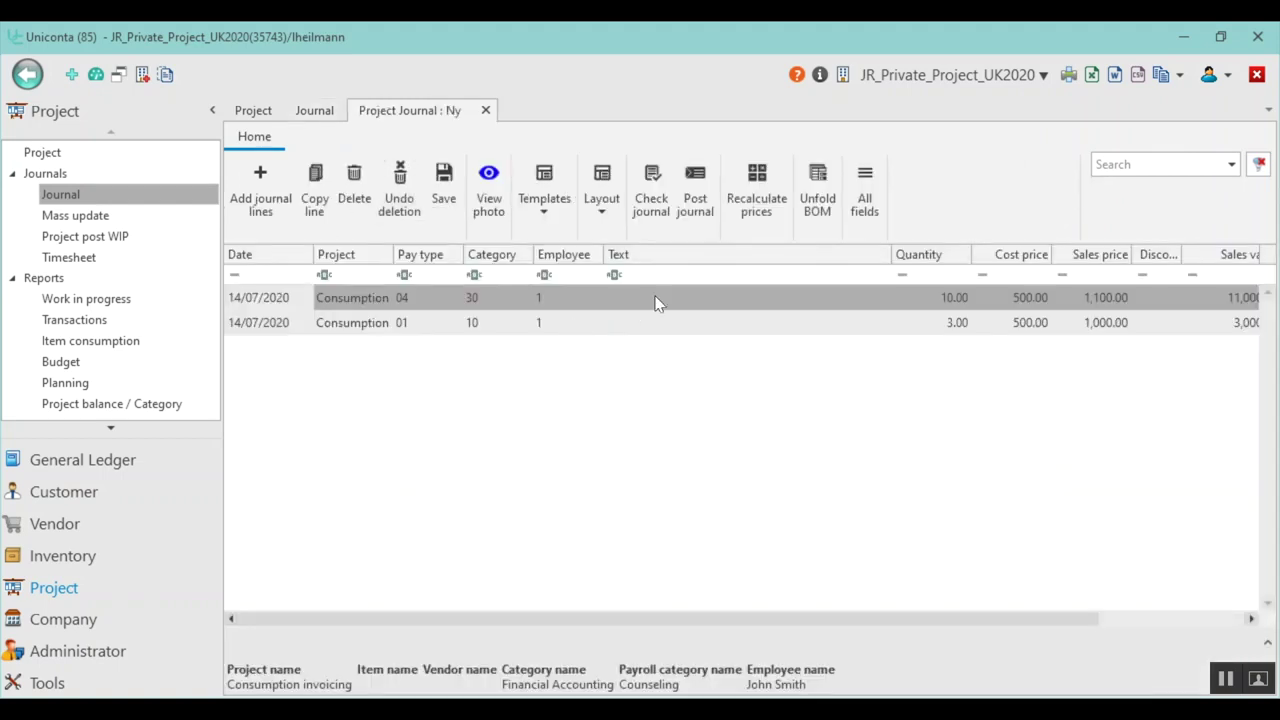
pyautogui.click(655, 300)
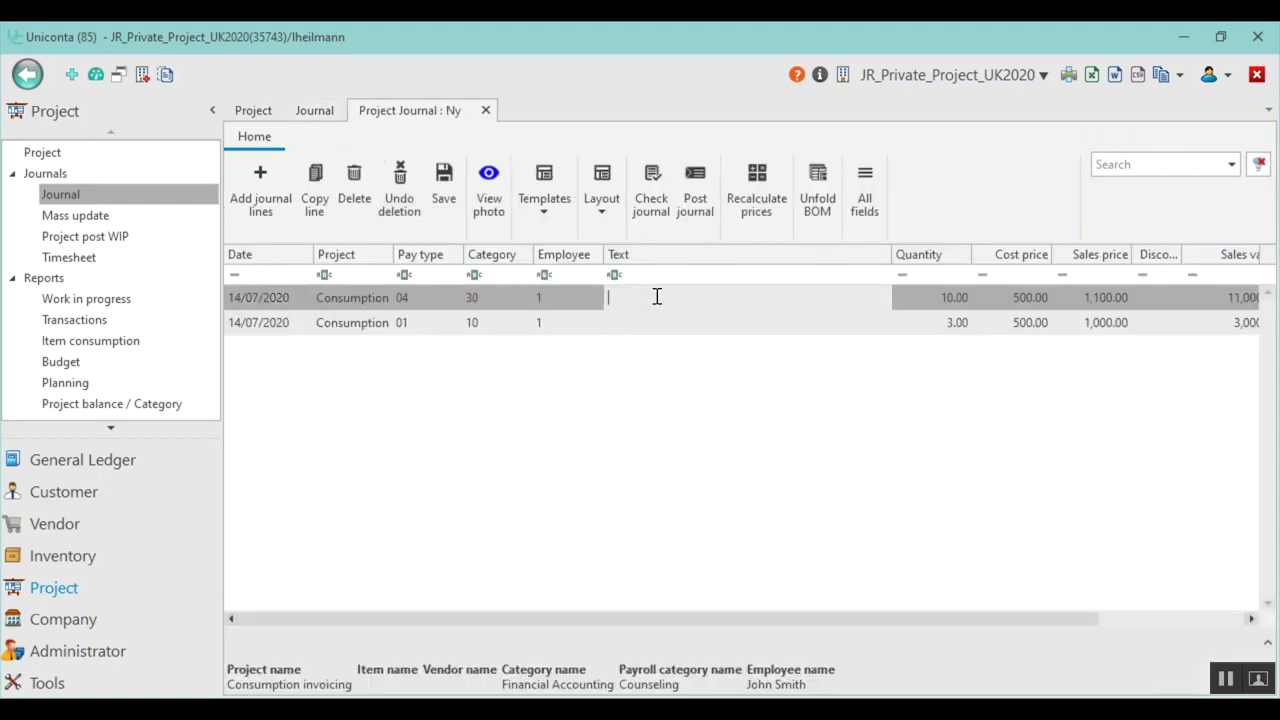
pyautogui.write('Advisory')
pyautogui.click(748, 323)
pyautogui.write('Consultancy')
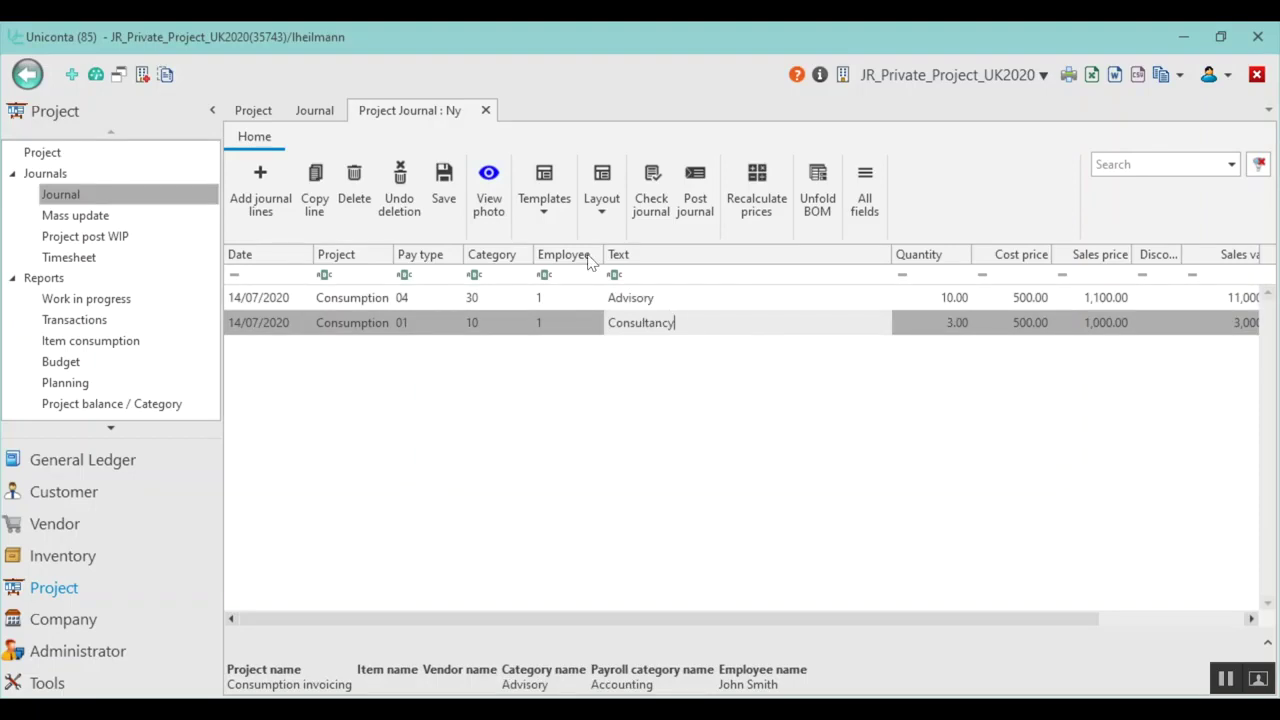
# Post the project journal Ny, dismiss the posting message, and return to the project list.
pyautogui.click(696, 195)
pyautogui.click(551, 339)
pyautogui.click(713, 458)
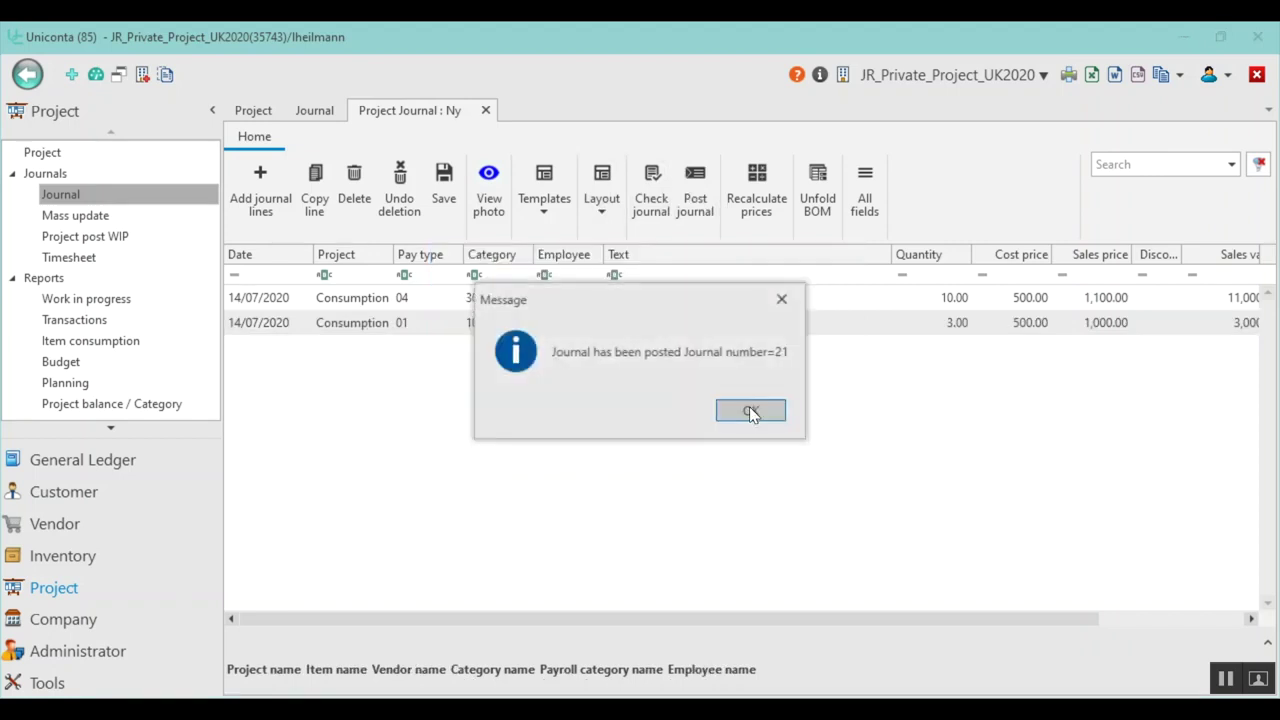
pyautogui.click(751, 412)
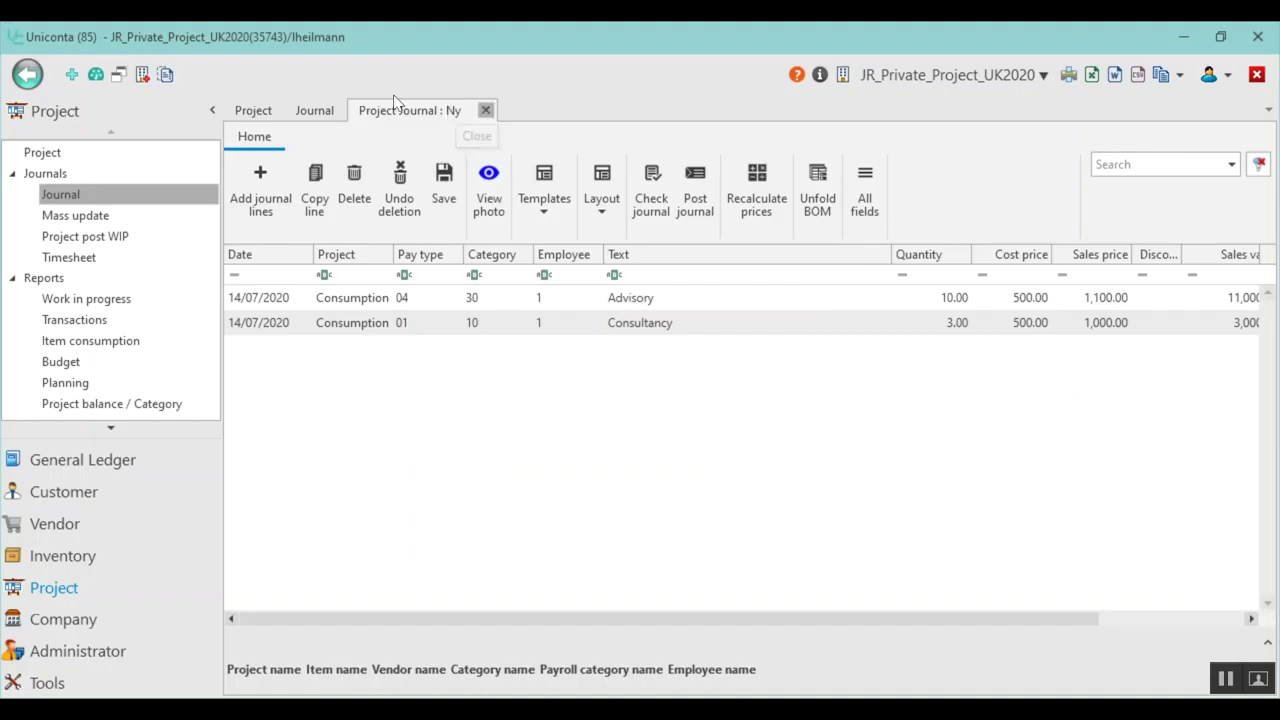
pyautogui.click(485, 110)
pyautogui.click(357, 109)
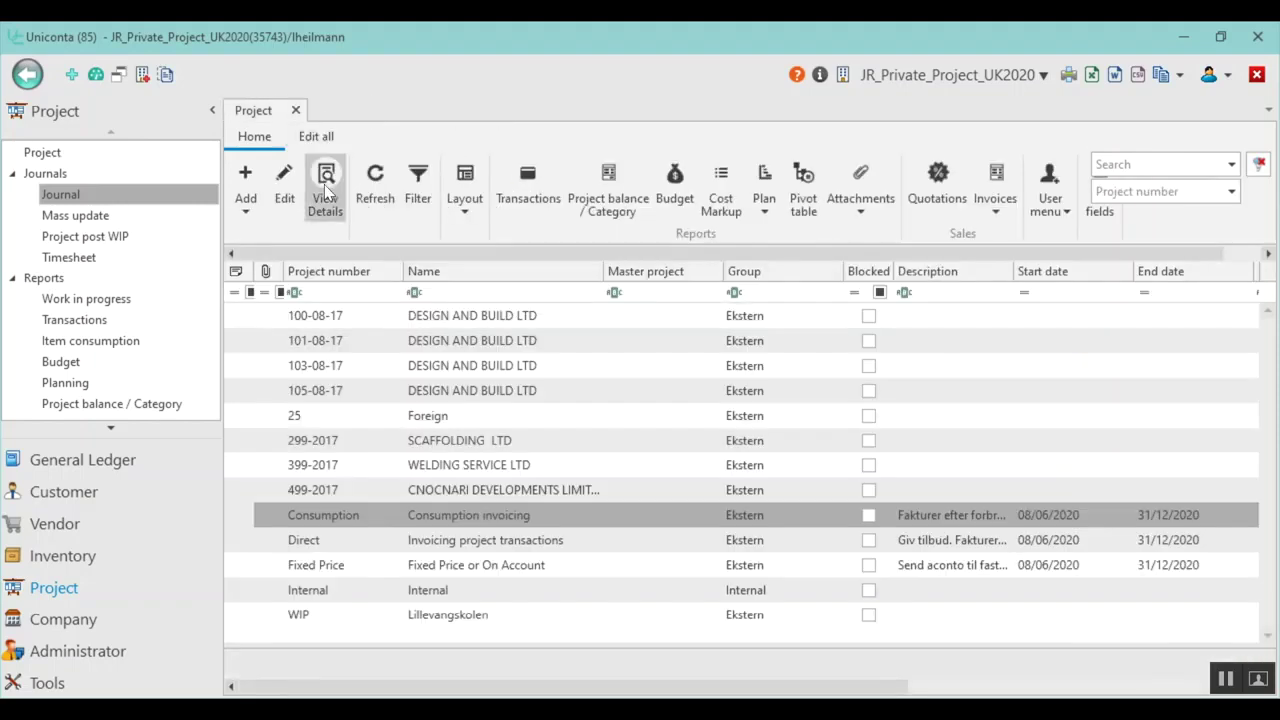
# Refresh the project list and review the Consumption project's revenue, not-invoiced amount, labour cost and labour sales.
pyautogui.click(376, 200)
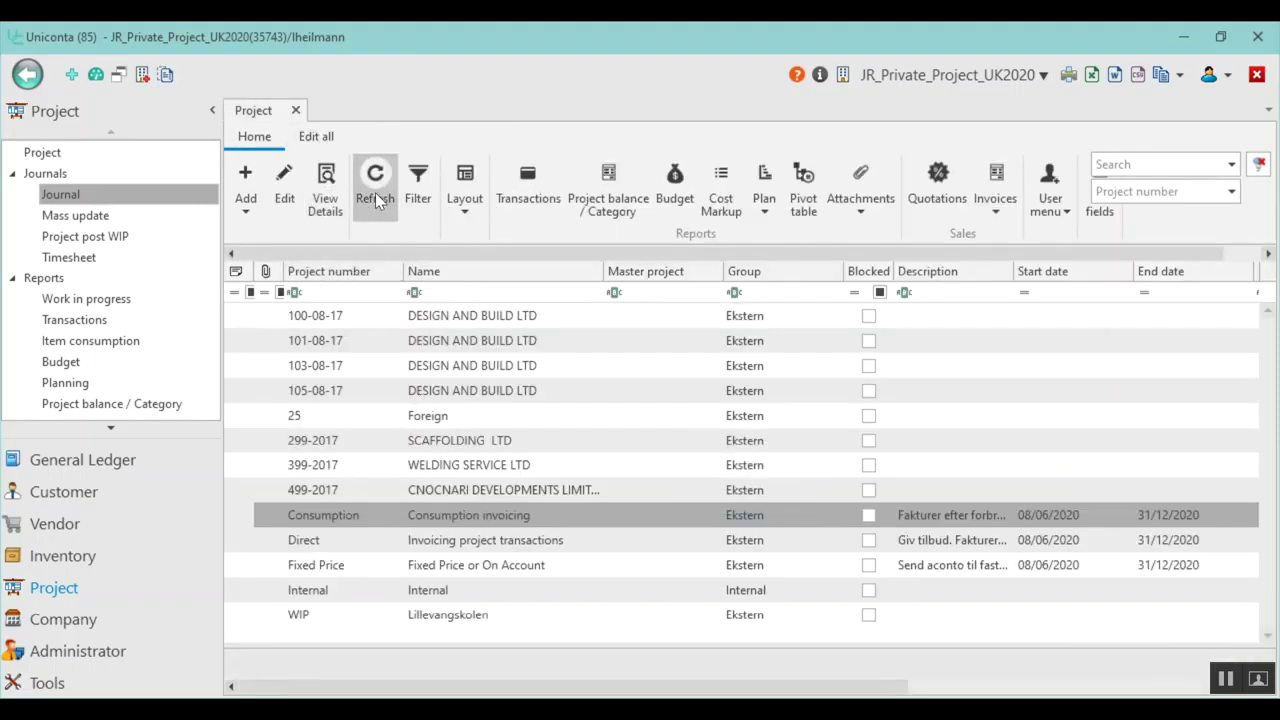
pyautogui.click(284, 180)
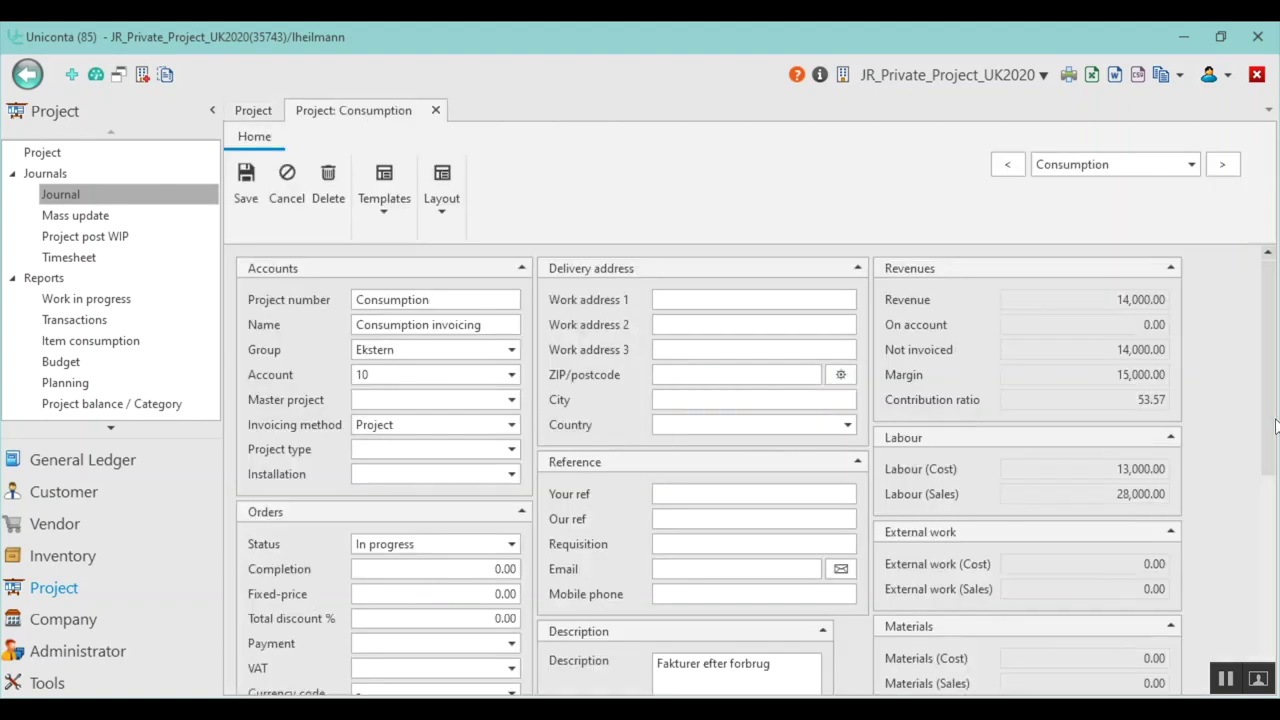
pyautogui.click(1110, 296)
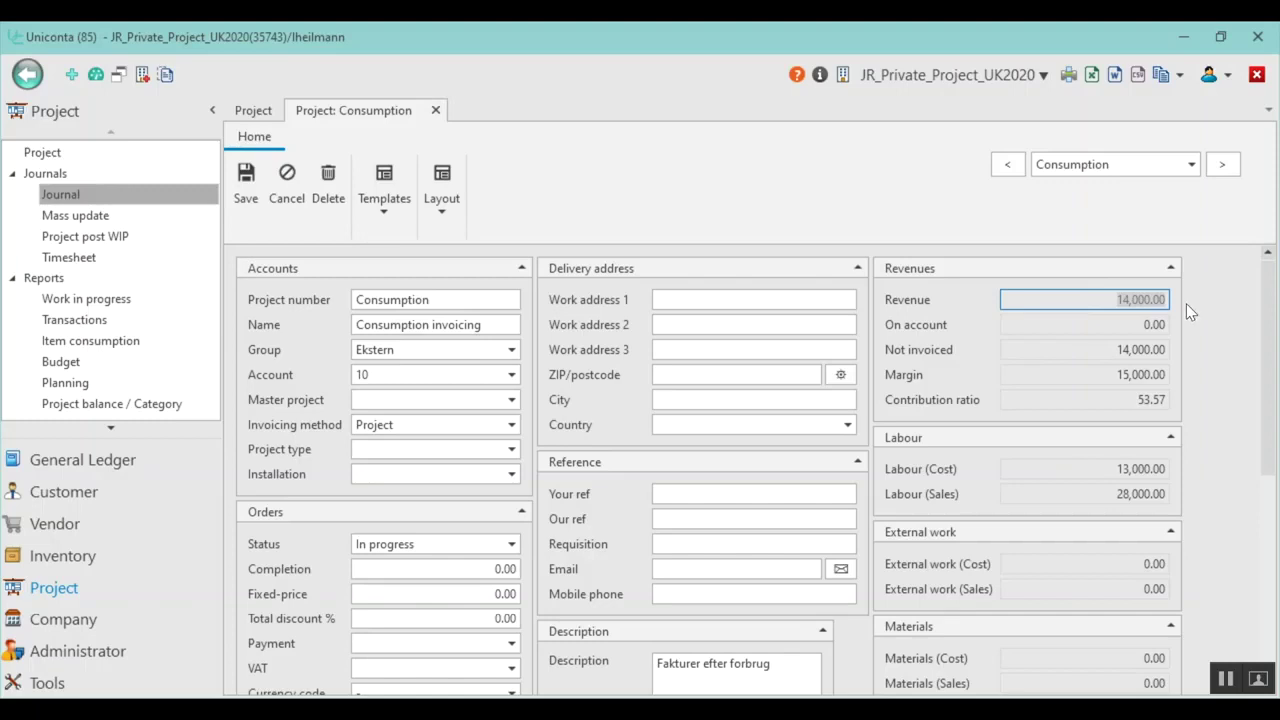
pyautogui.click(1102, 352)
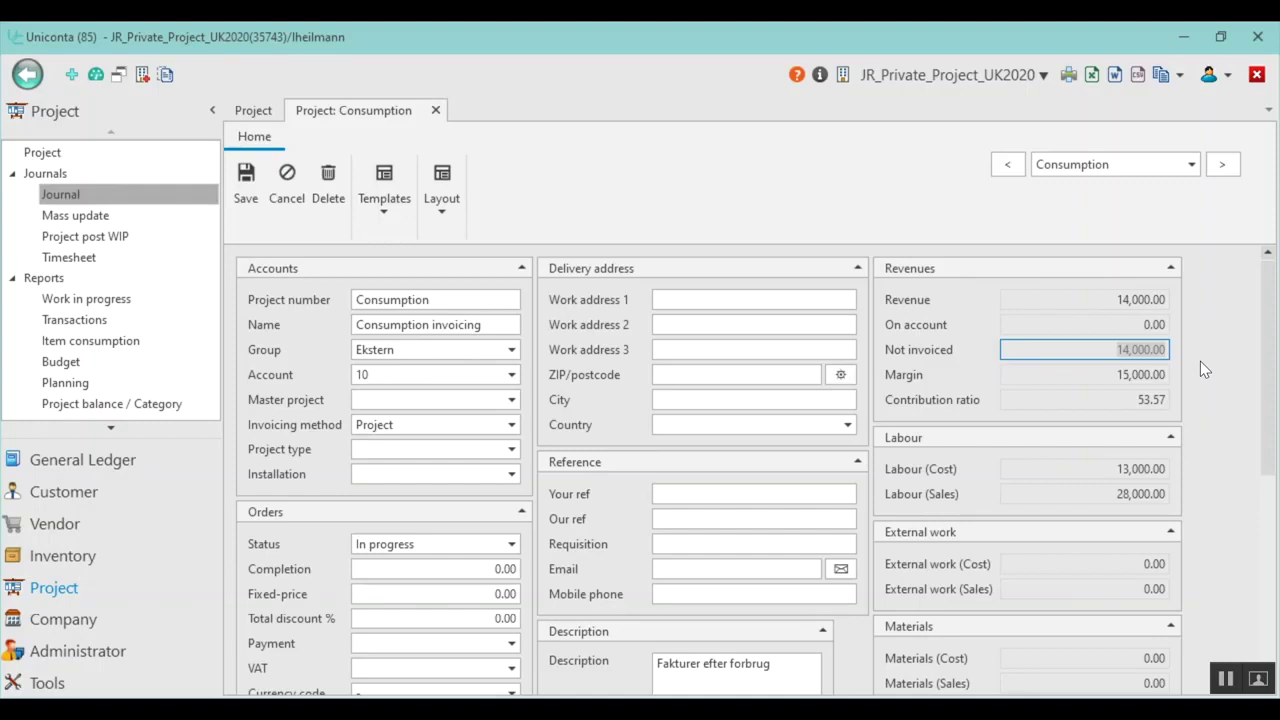
pyautogui.scroll(-1, 1200, 361)
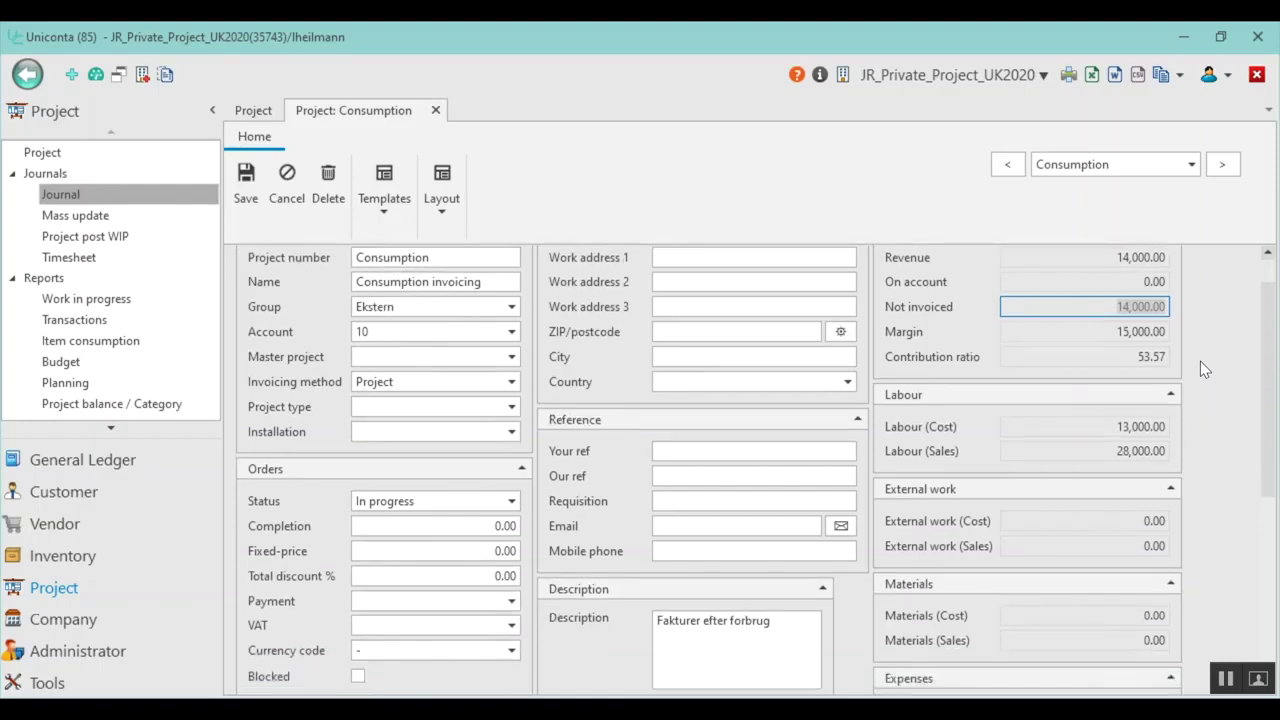
pyautogui.scroll(-1, 1200, 361)
pyautogui.click(1102, 380)
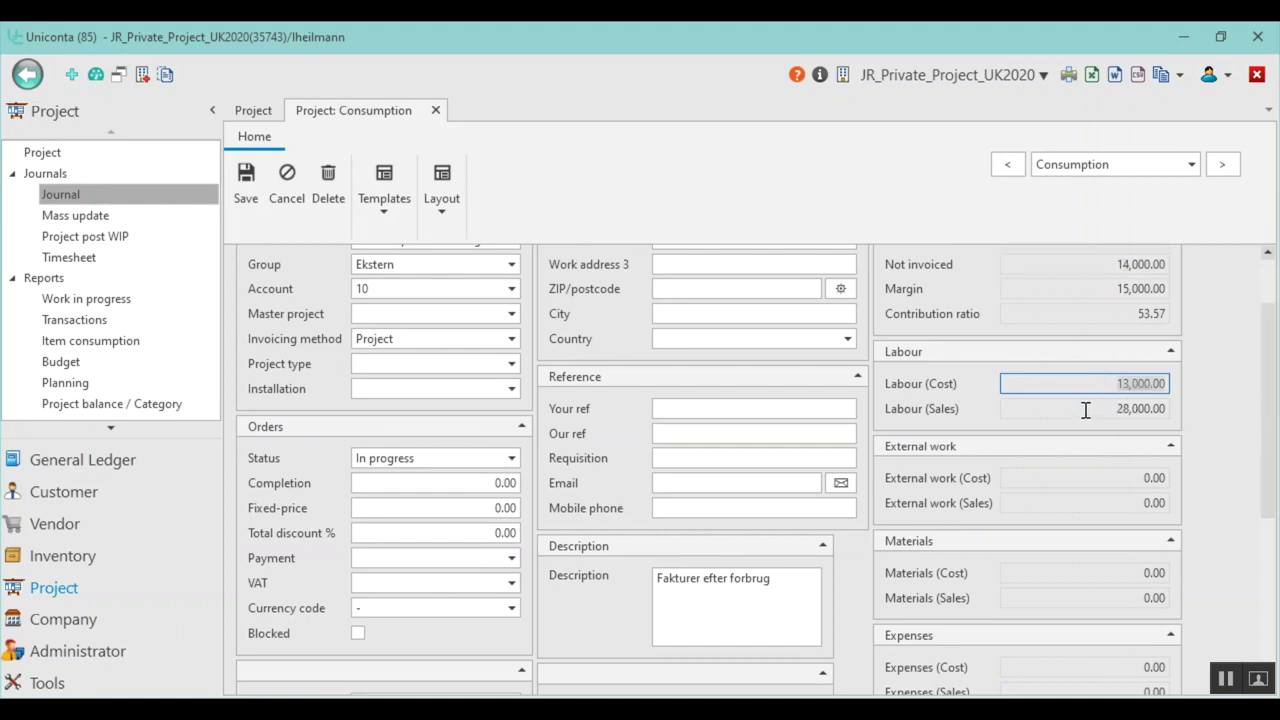
pyautogui.click(1085, 410)
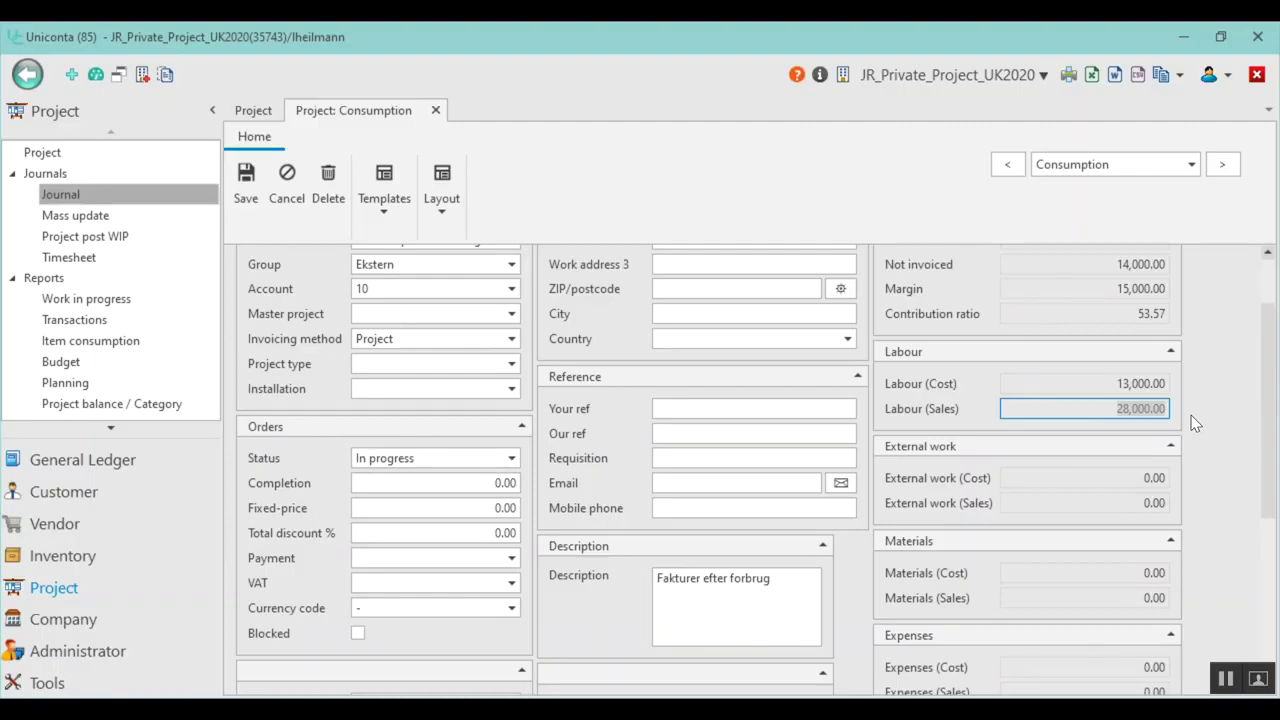
pyautogui.click(435, 110)
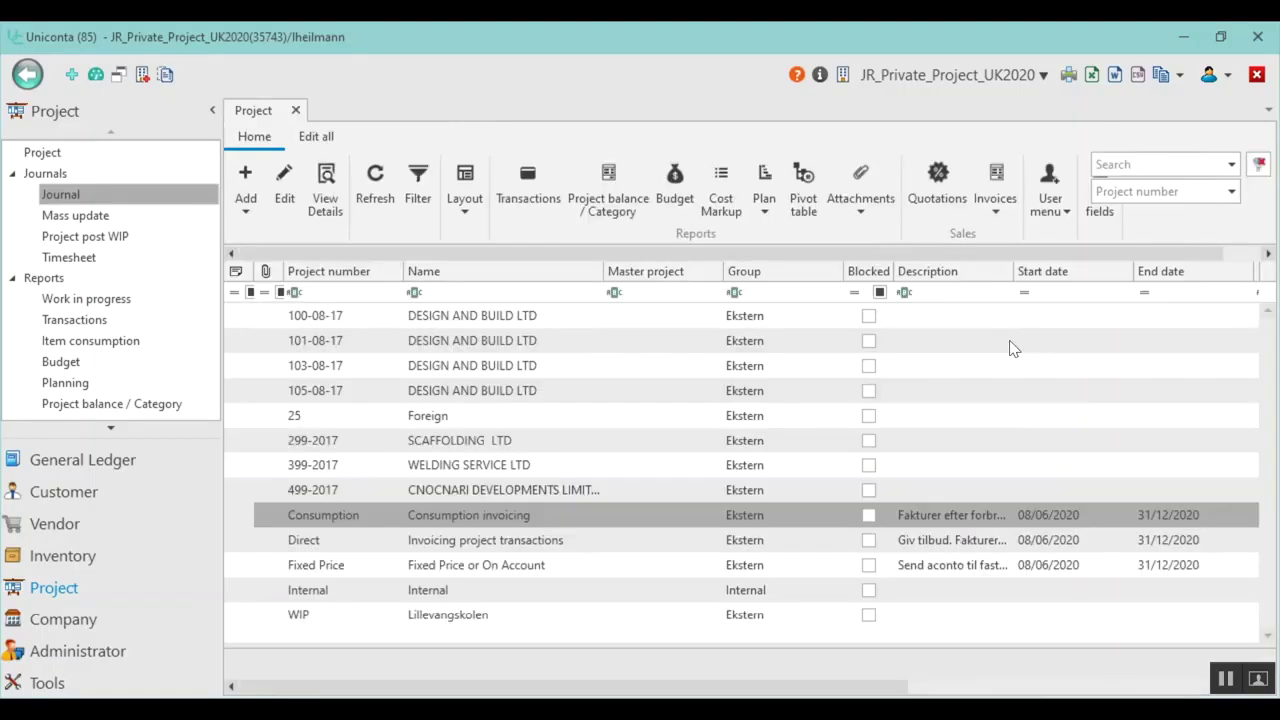
# Create another sales order from the Consumption project and go to its order lines.
pyautogui.click(994, 195)
pyautogui.click(943, 350)
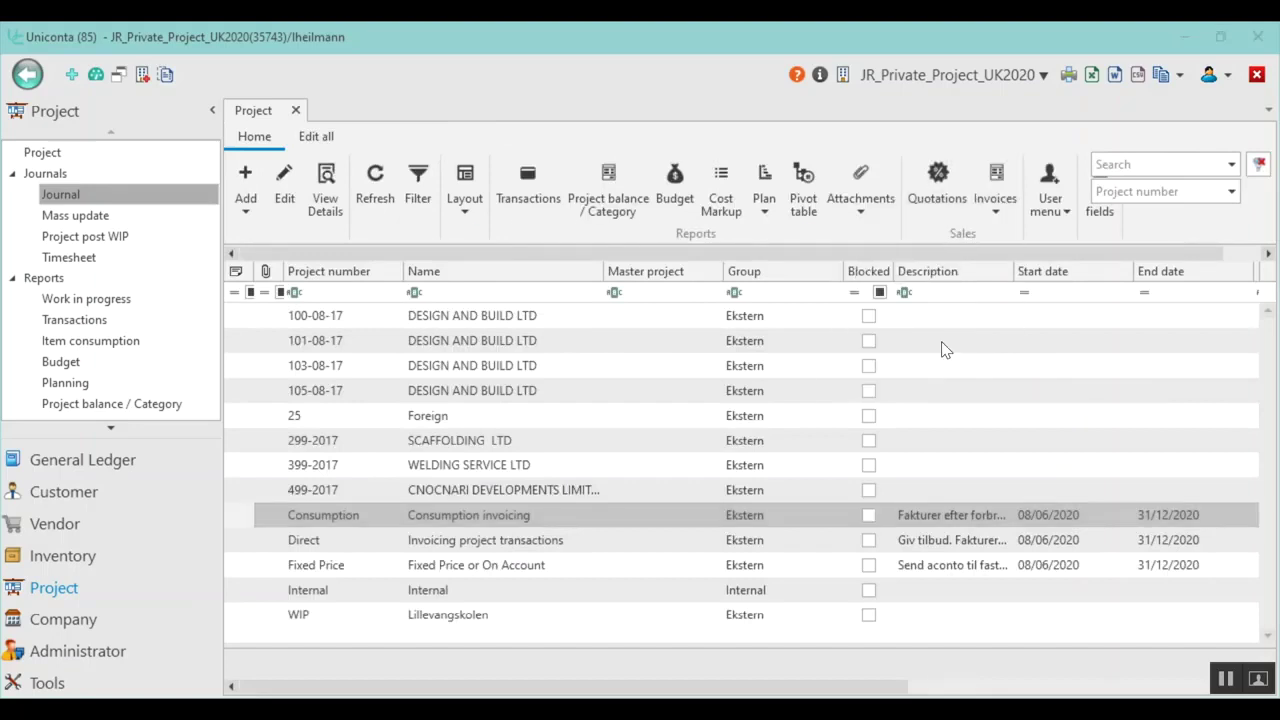
pyautogui.click(685, 432)
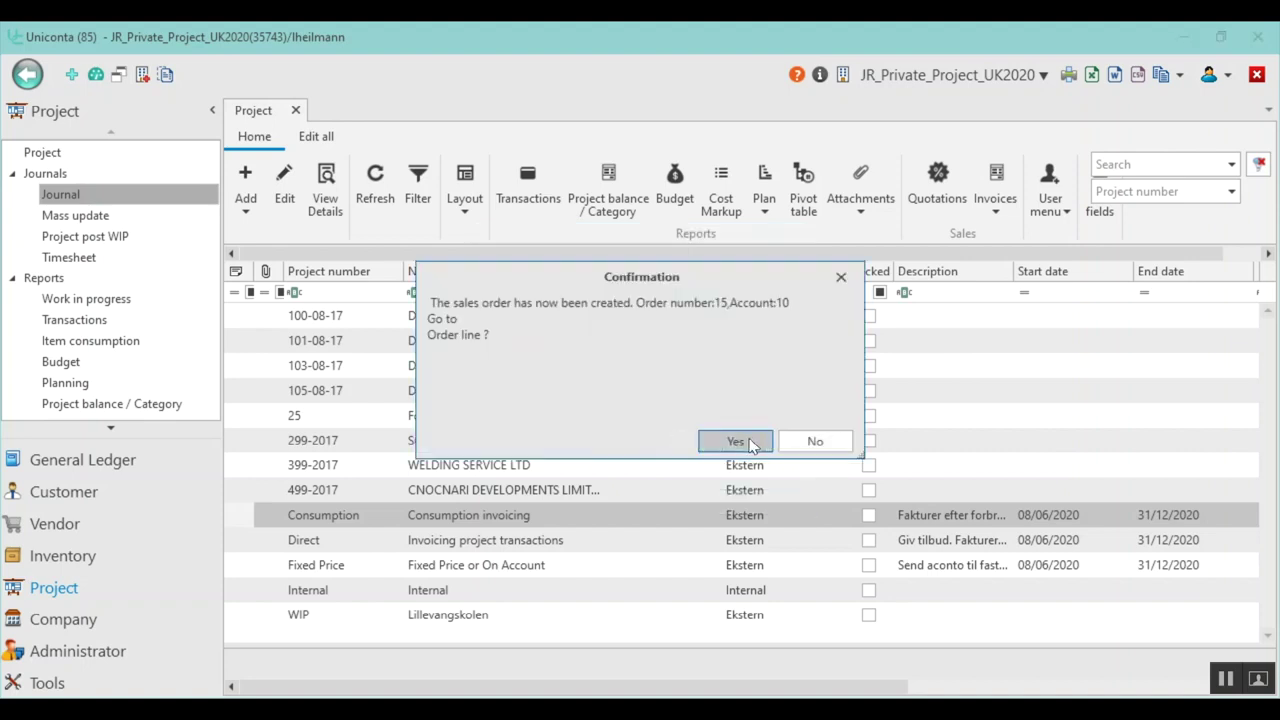
pyautogui.click(751, 442)
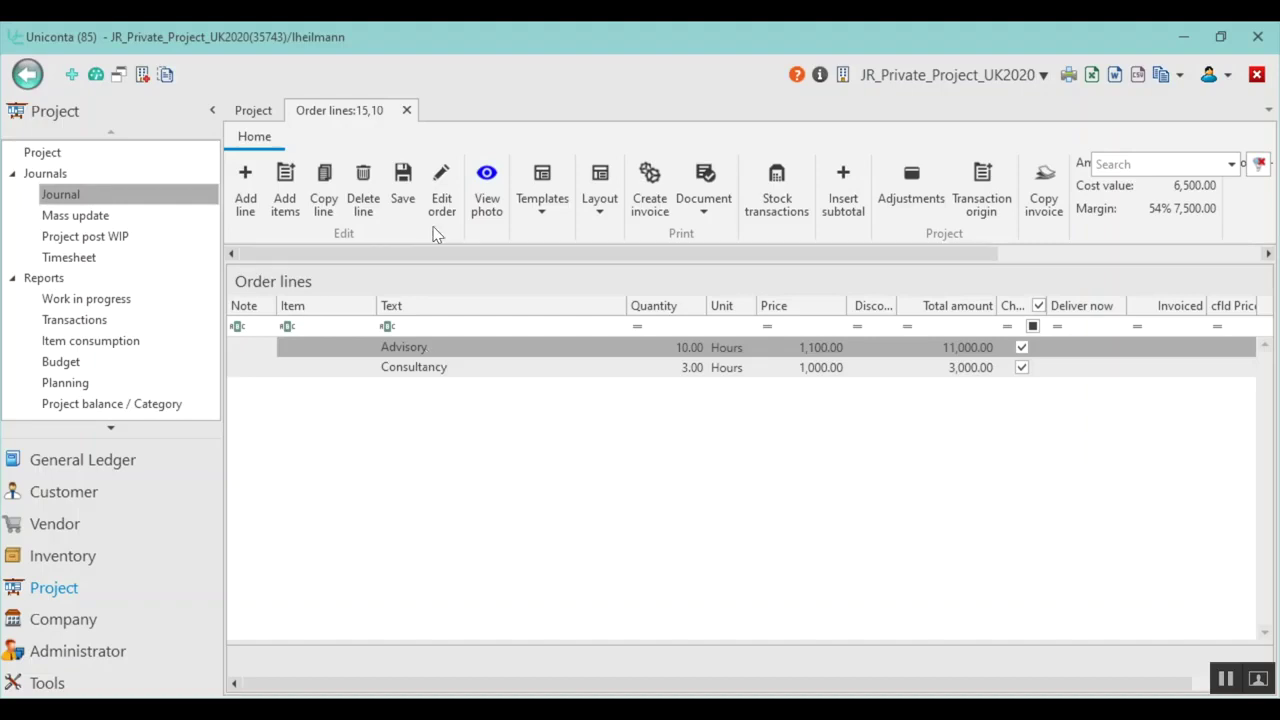
# Examine the new order's header, checking its project and the available invoicing categories, and close it without changes.
pyautogui.click(441, 190)
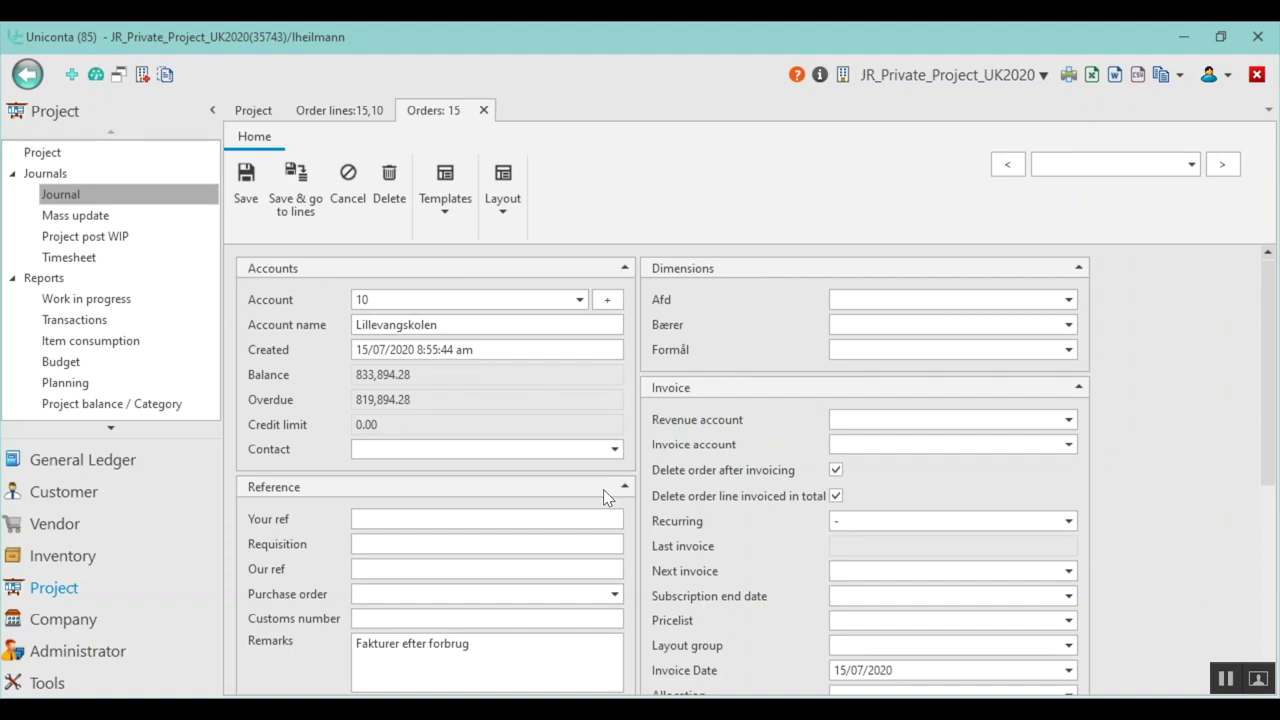
pyautogui.scroll(-3, 940, 558)
pyautogui.scroll(-3, 940, 562)
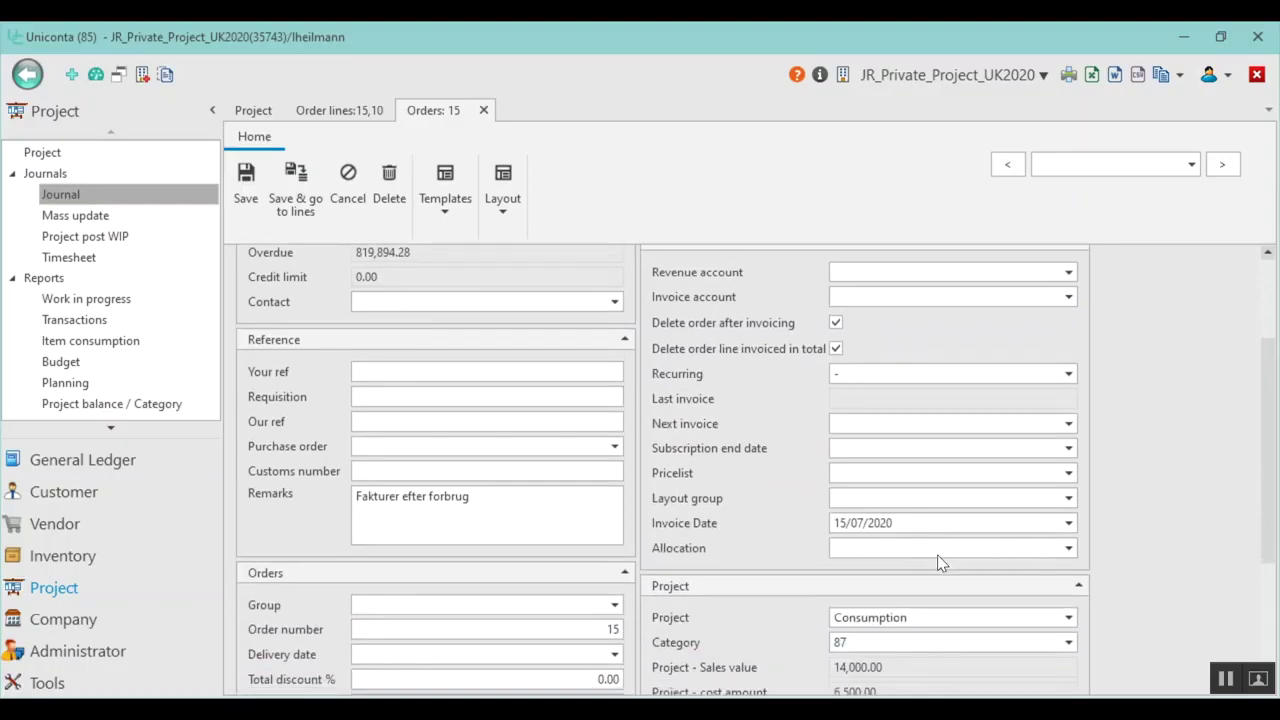
pyautogui.scroll(-1, 940, 562)
pyautogui.click(857, 449)
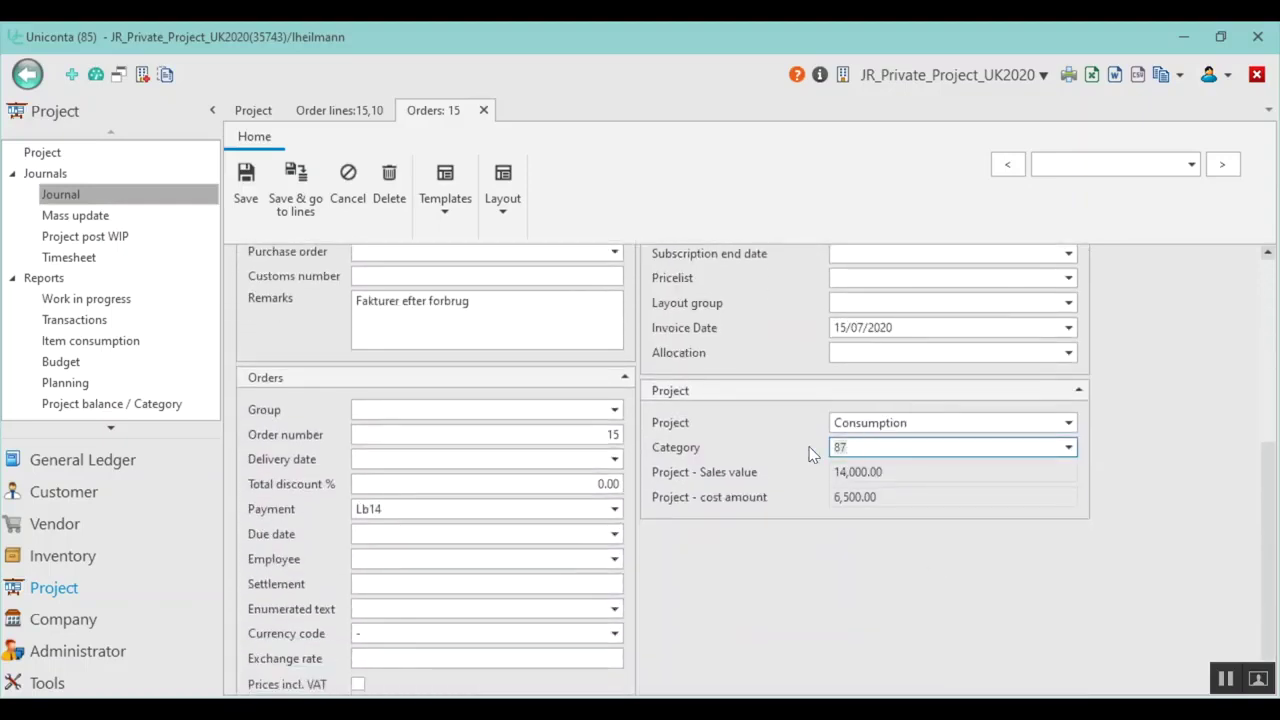
pyautogui.click(1069, 447)
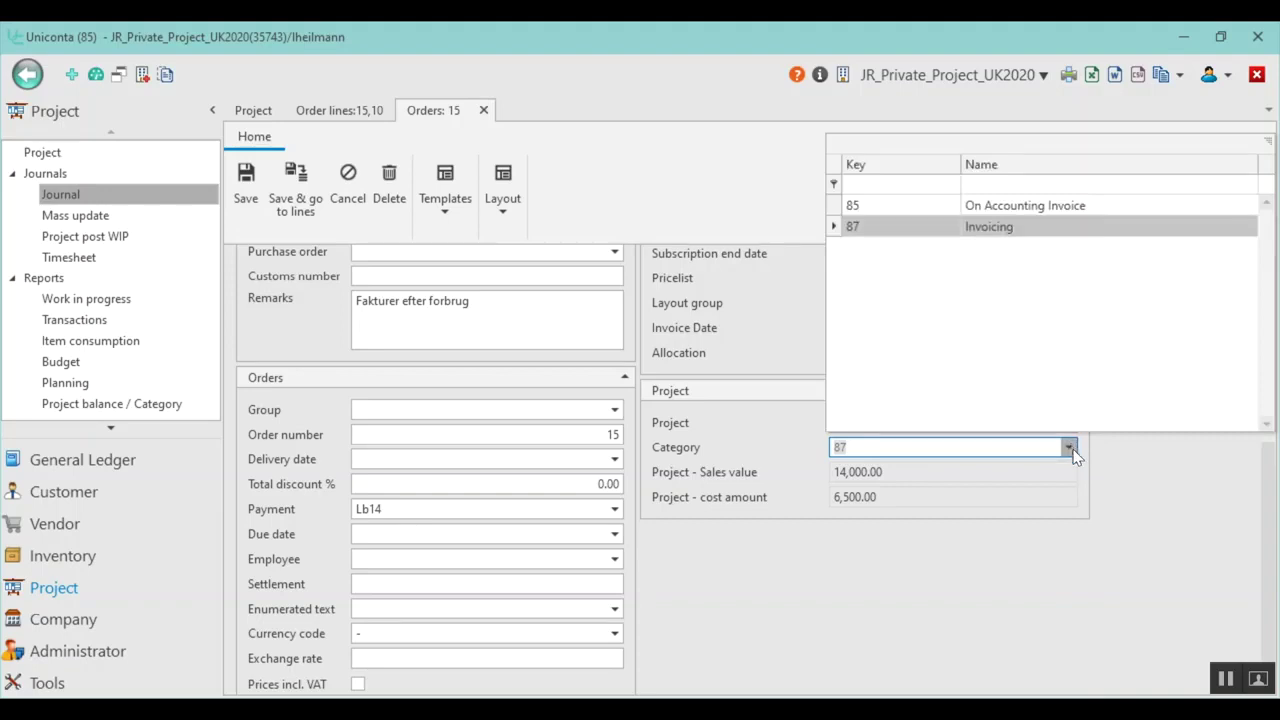
pyautogui.click(970, 596)
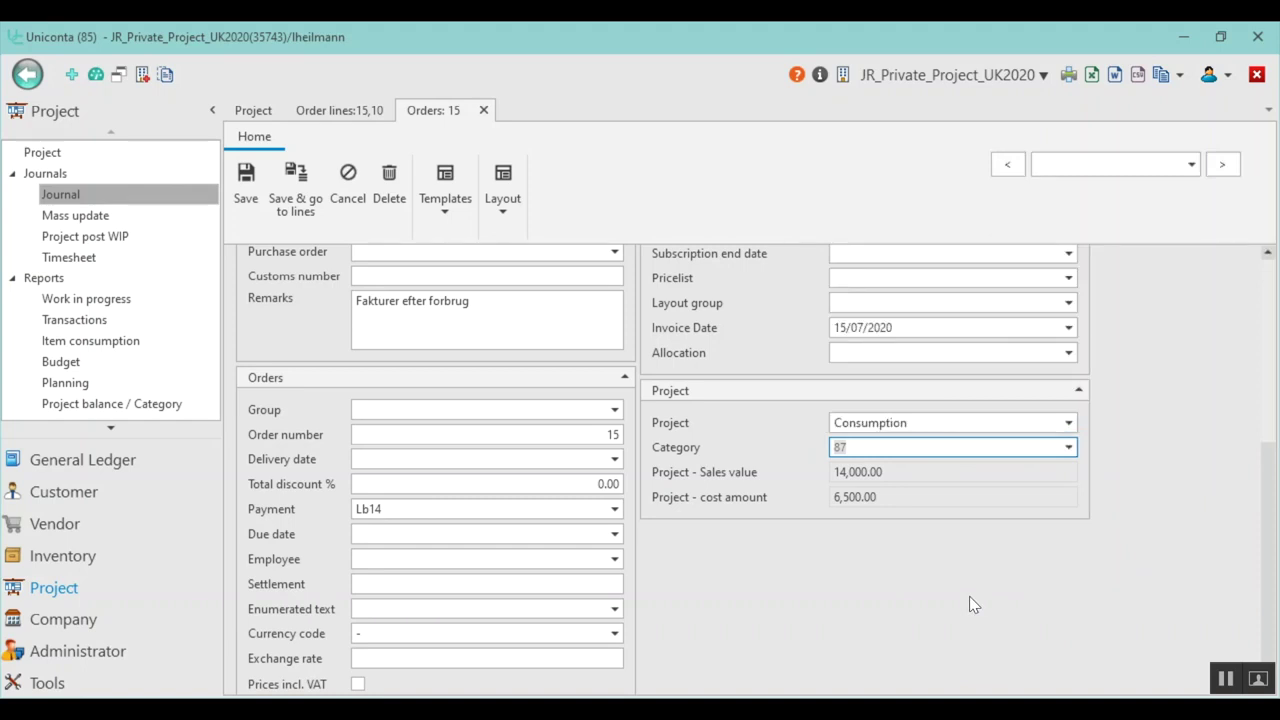
pyautogui.click(886, 449)
pyautogui.click(484, 110)
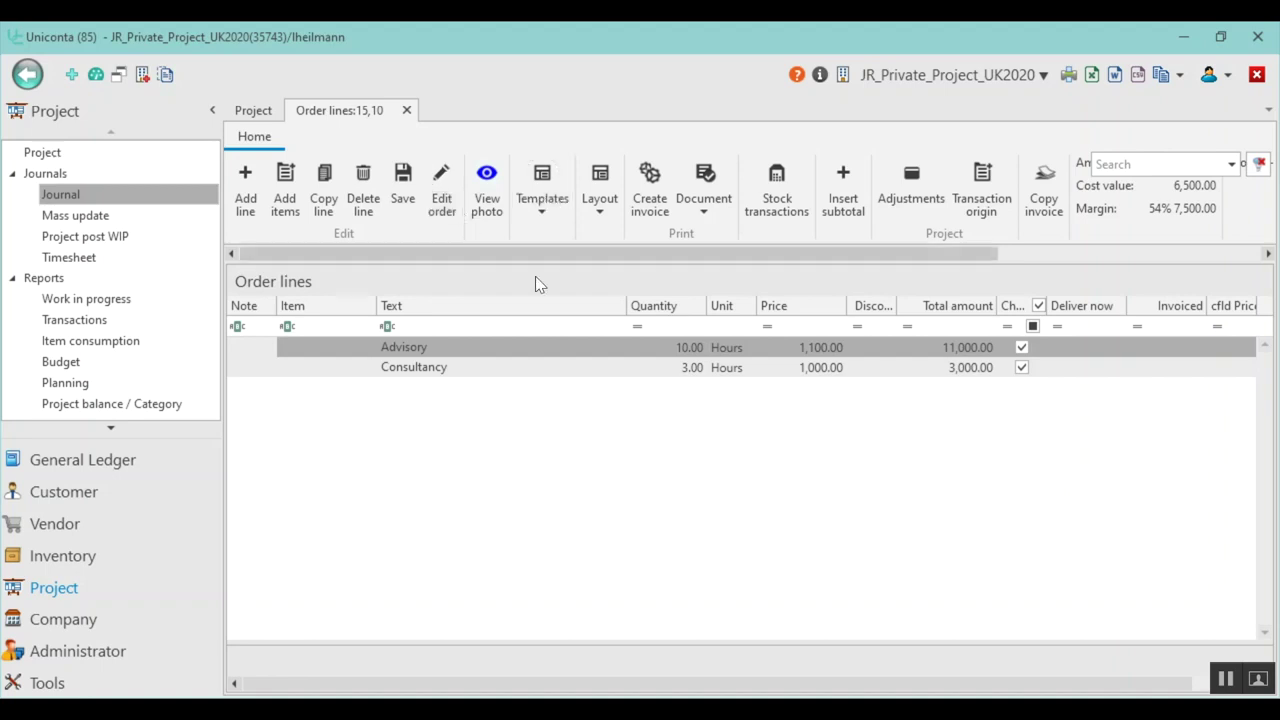
# Set the Advisory order line's quantity to 12 hours and check the order's project adjustments.
pyautogui.click(683, 350)
pyautogui.click(683, 350)
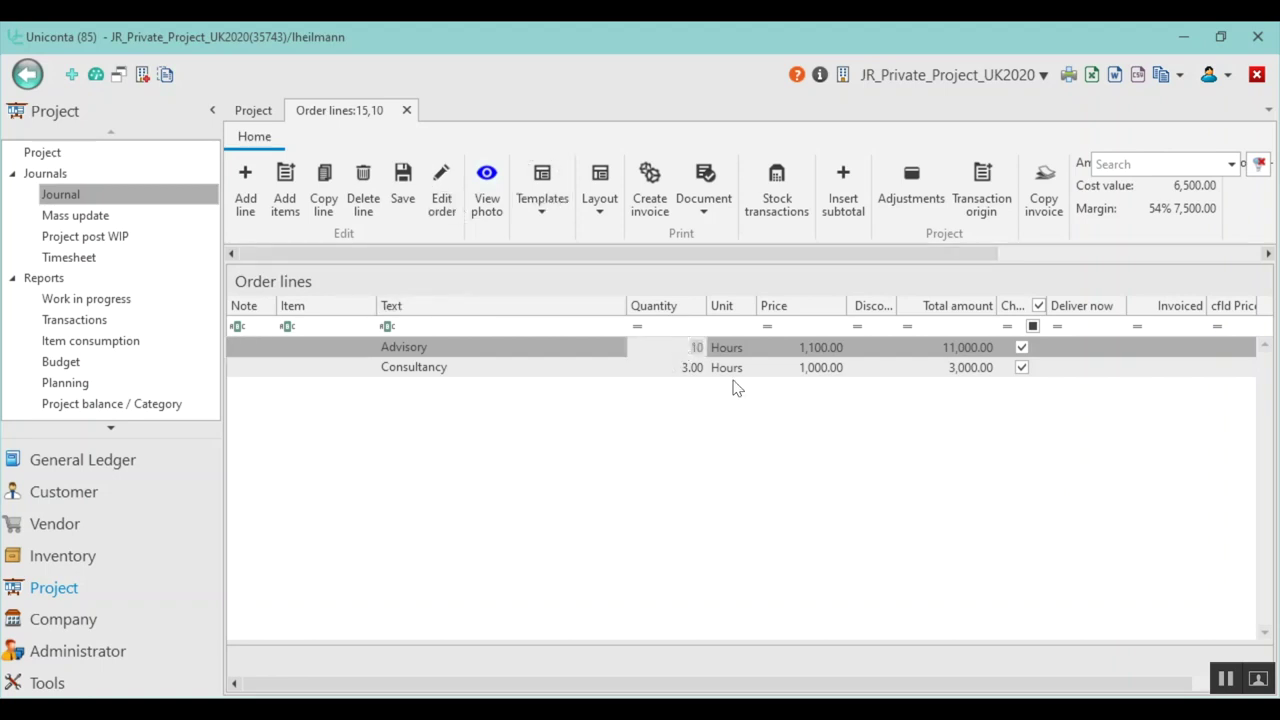
pyautogui.write('12')
pyautogui.press('Return')
pyautogui.click(912, 186)
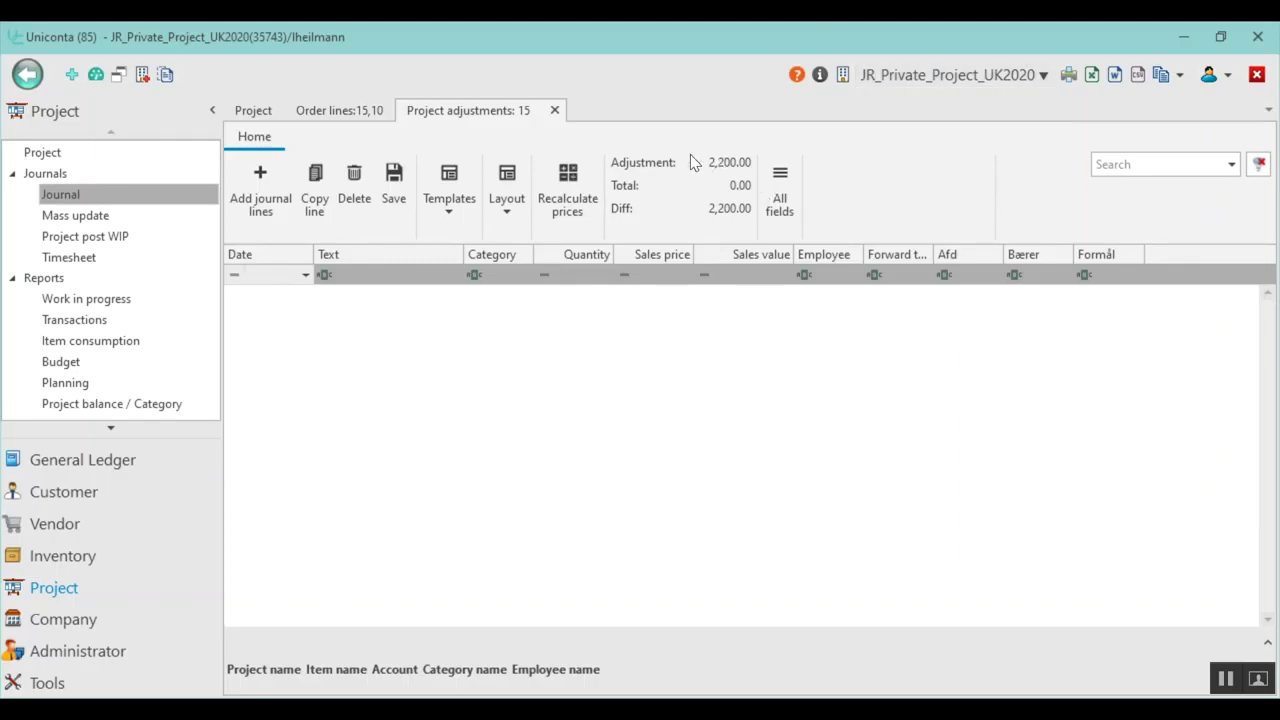
pyautogui.click(555, 111)
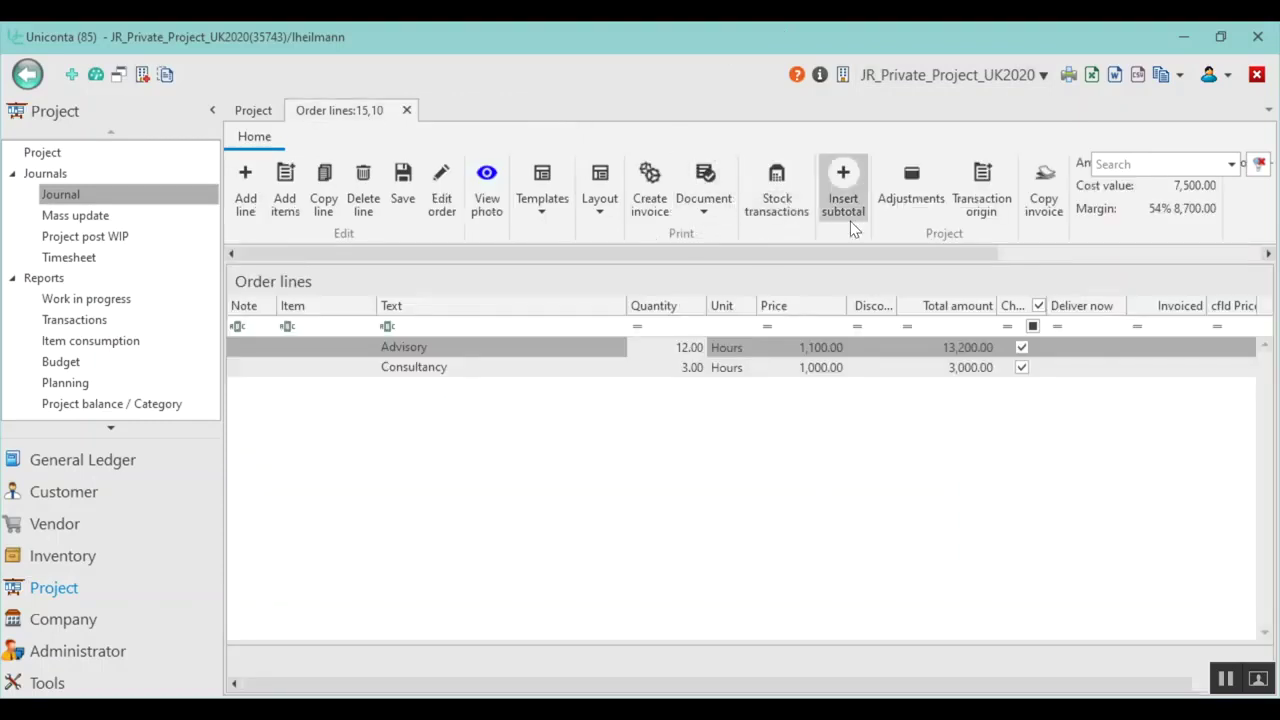
# Generate and post the invoice for the adjusted order dated 15/07/2020 with a preview, and close the preview.
pyautogui.click(650, 203)
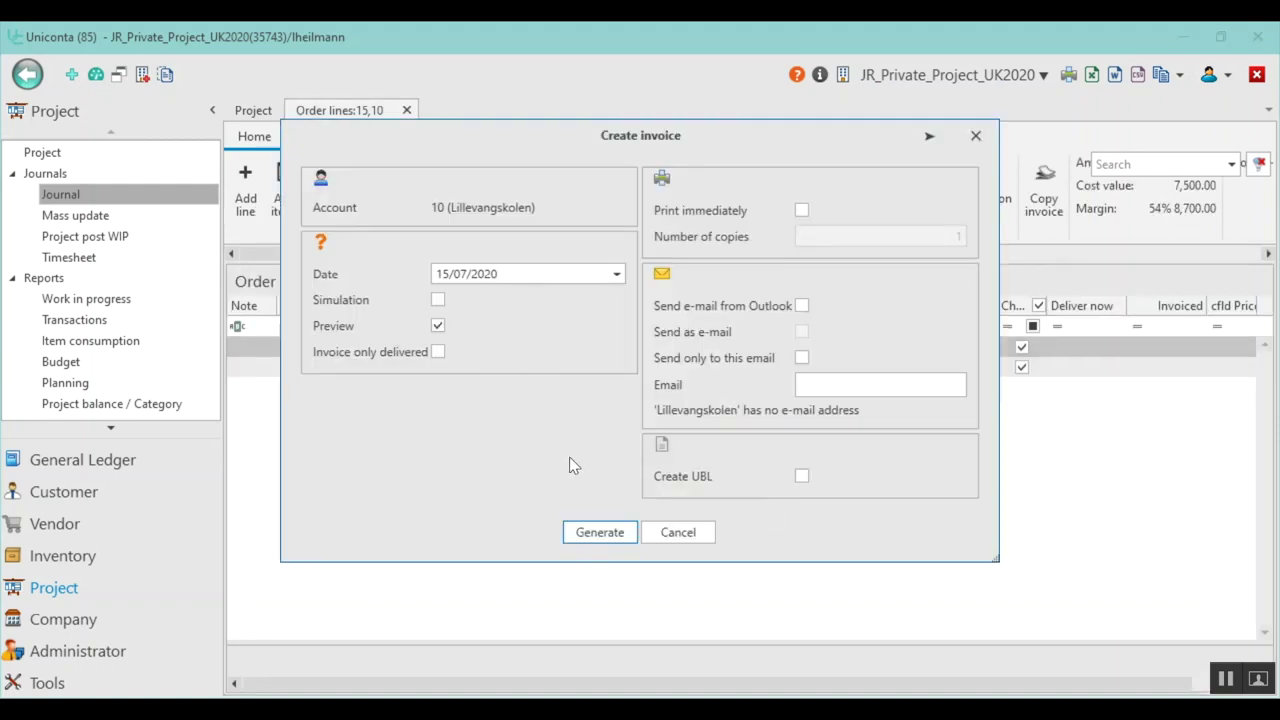
pyautogui.click(573, 531)
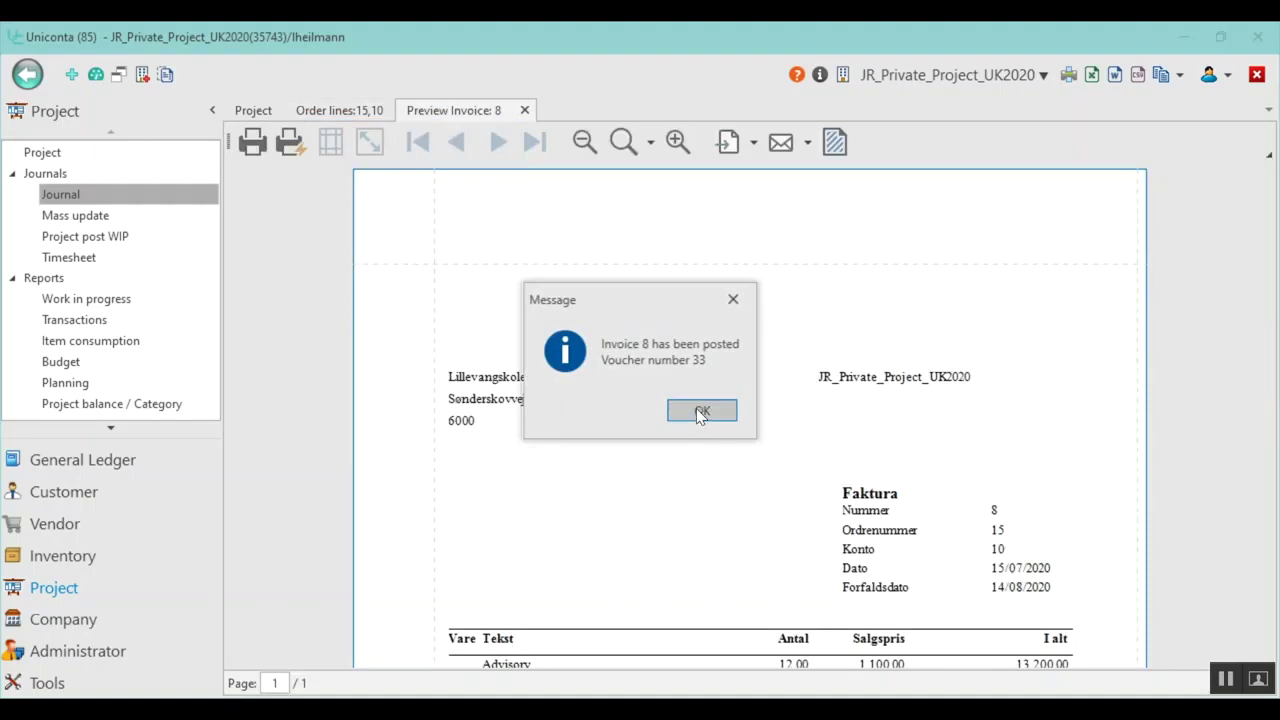
pyautogui.click(702, 413)
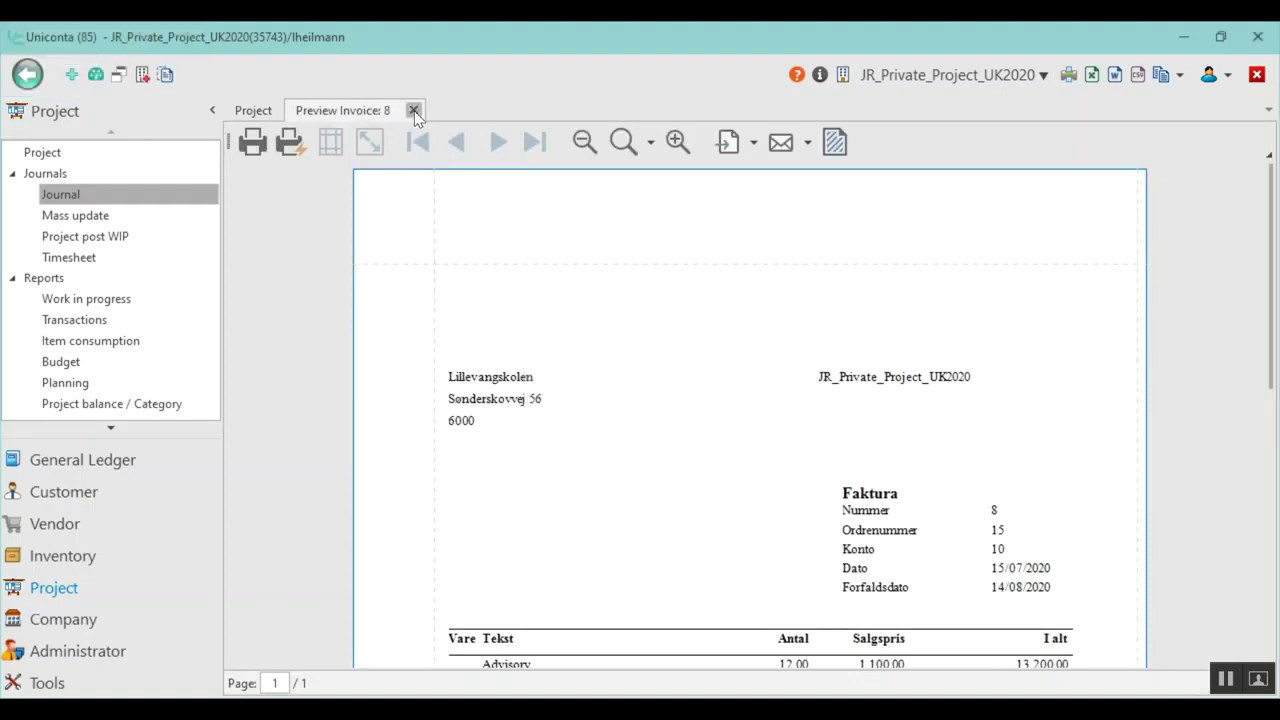
pyautogui.click(413, 111)
# Refresh the project list and examine the Consumption project's transactions, comparing the sales values of the latest invoicing and adjustment lines.
pyautogui.click(372, 178)
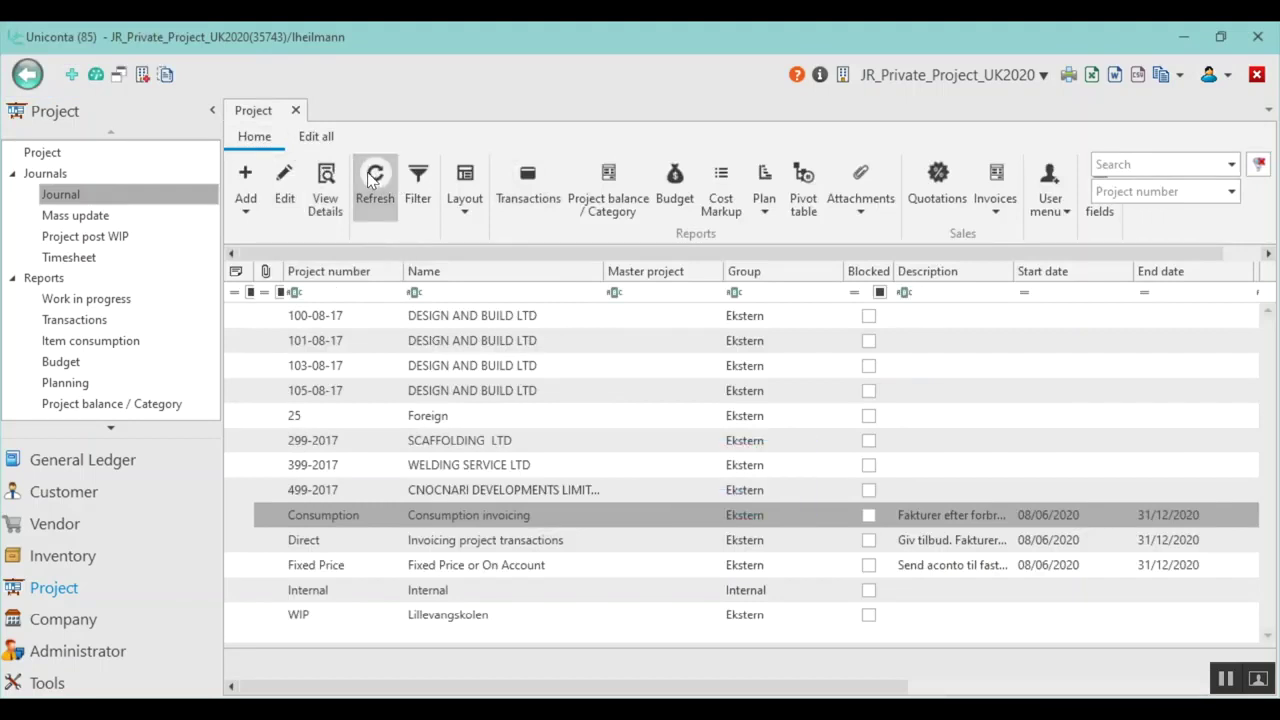
pyautogui.click(527, 180)
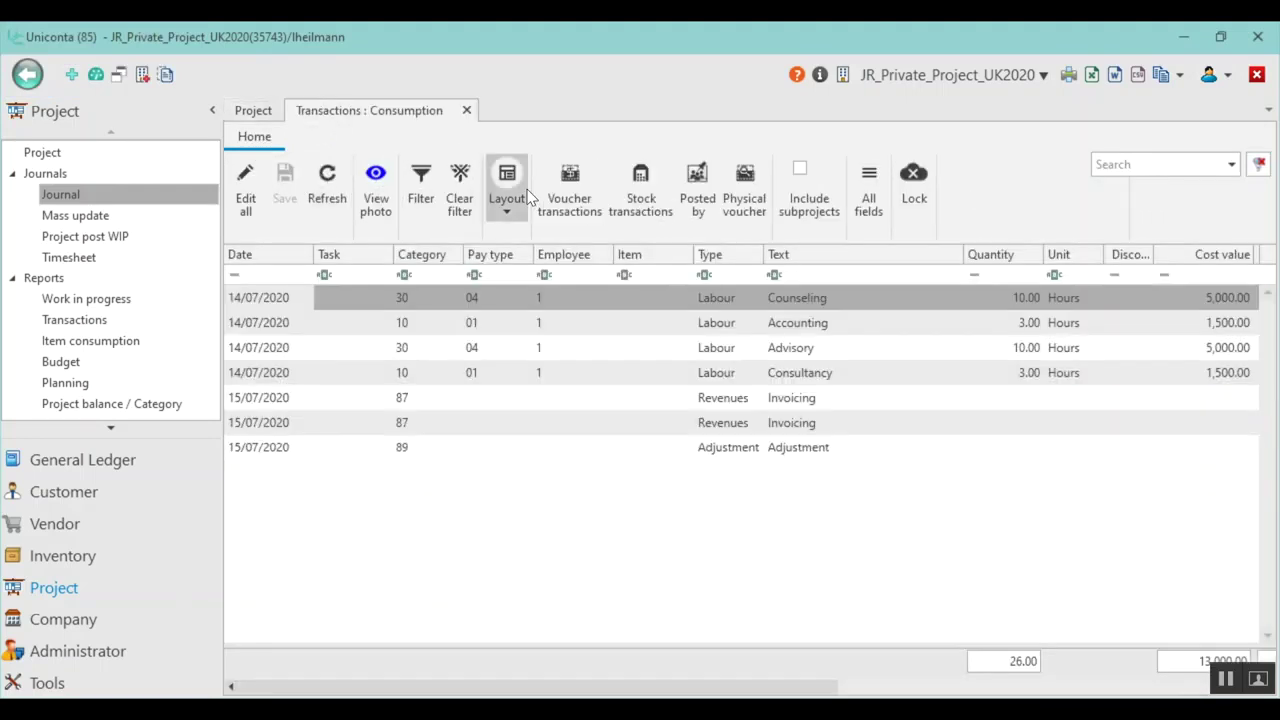
pyautogui.click(773, 450)
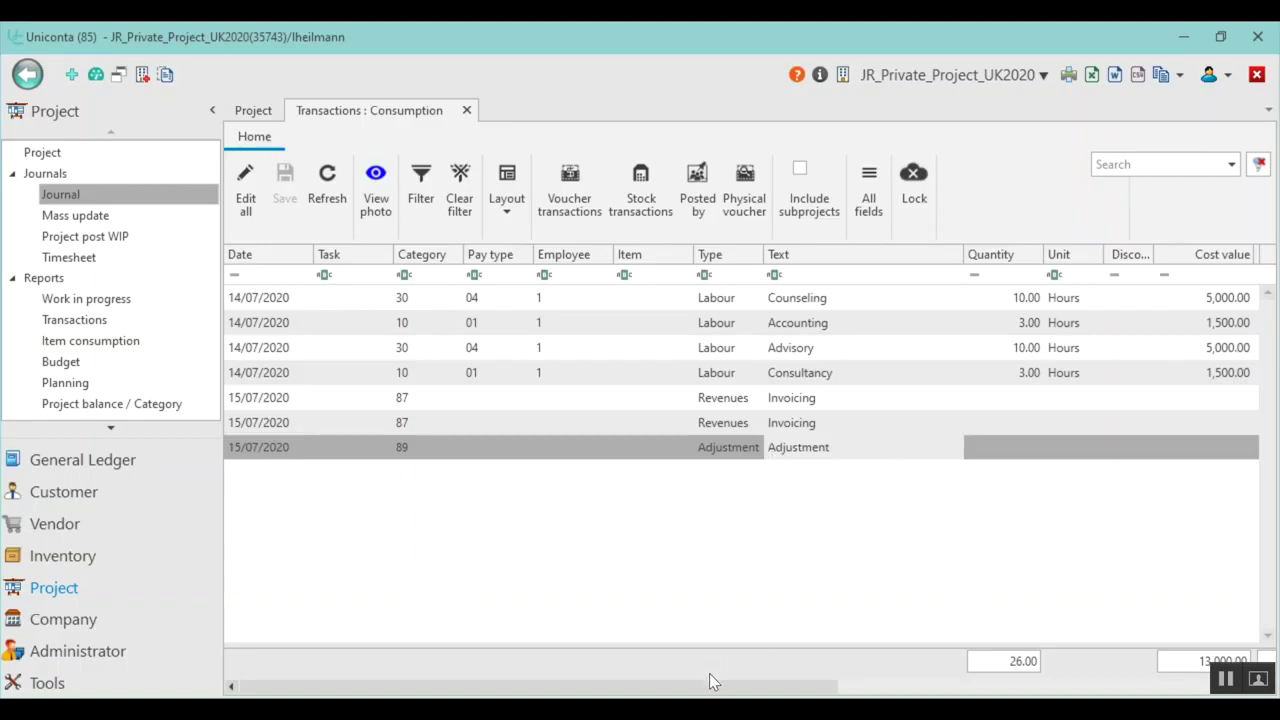
pyautogui.moveTo(707, 692); pyautogui.dragTo(950, 692)
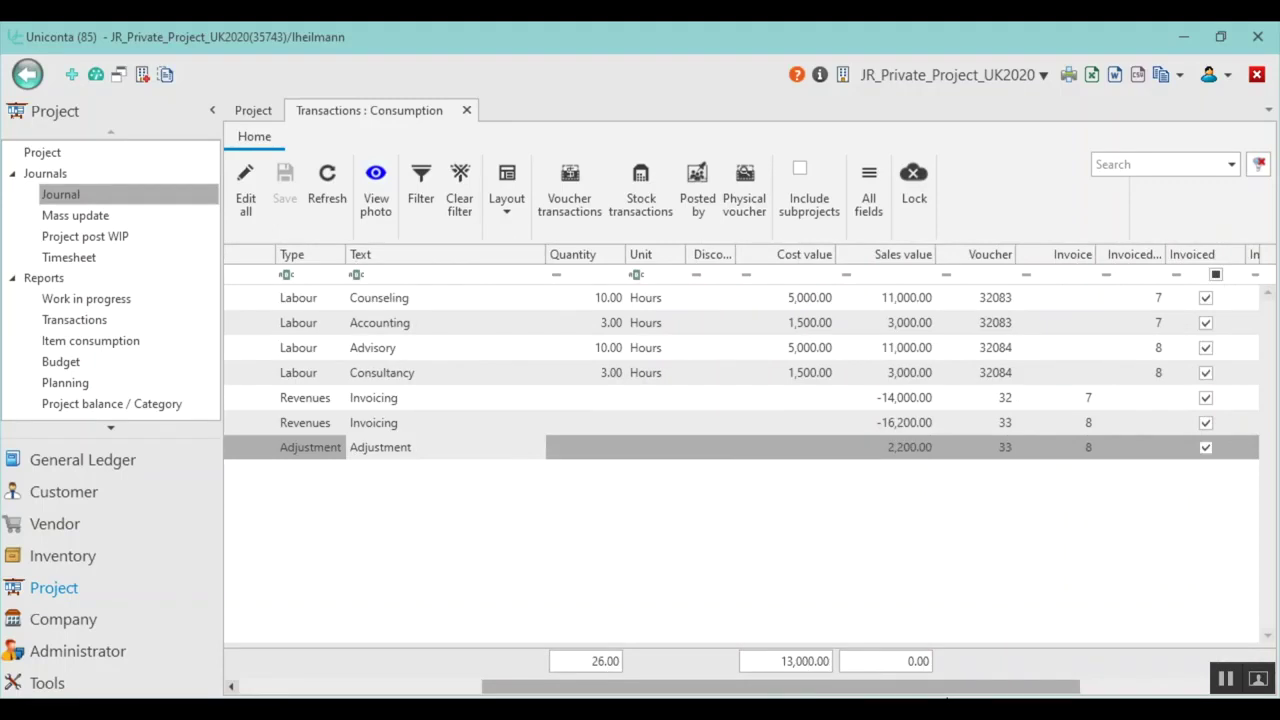
pyautogui.click(899, 430)
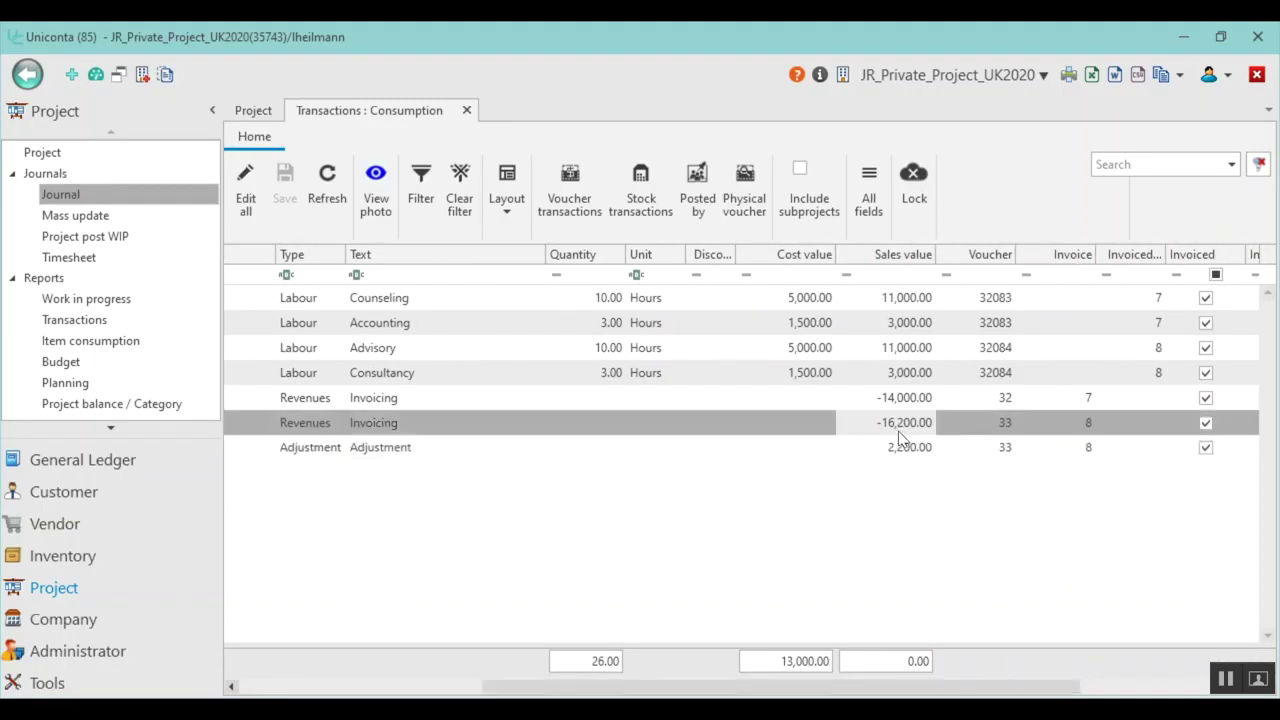
pyautogui.click(905, 447)
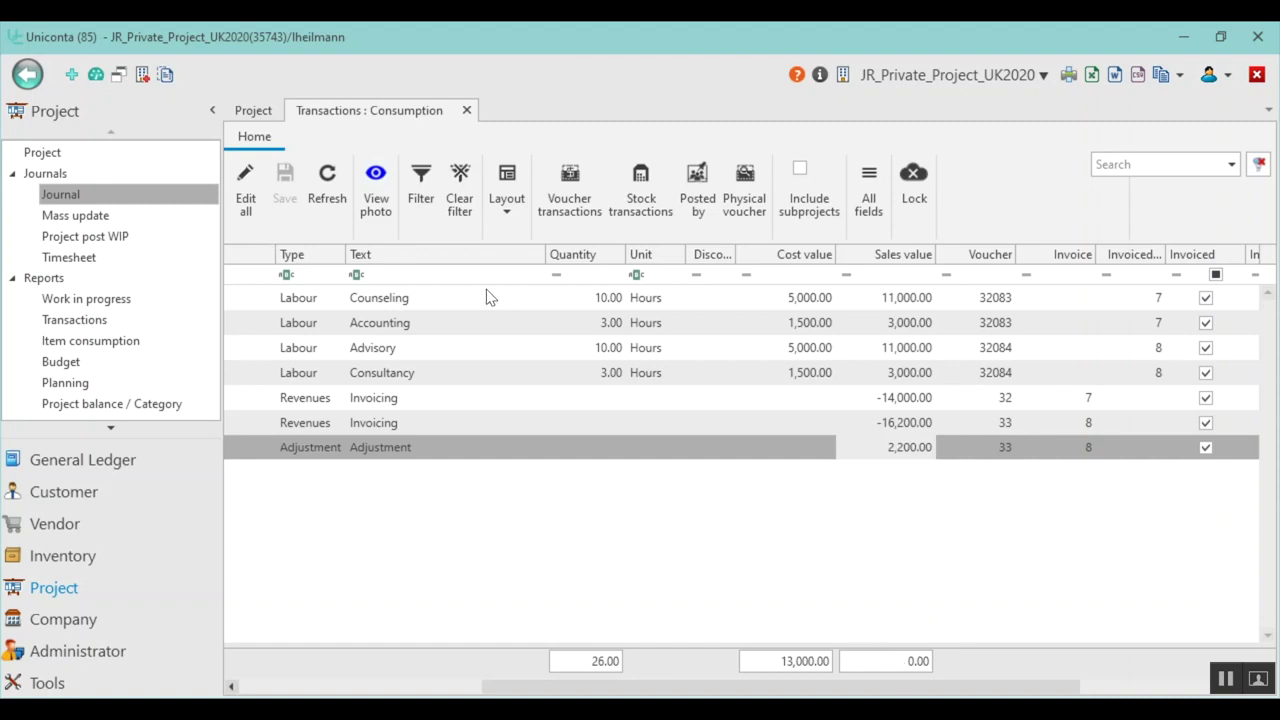
pyautogui.click(466, 111)
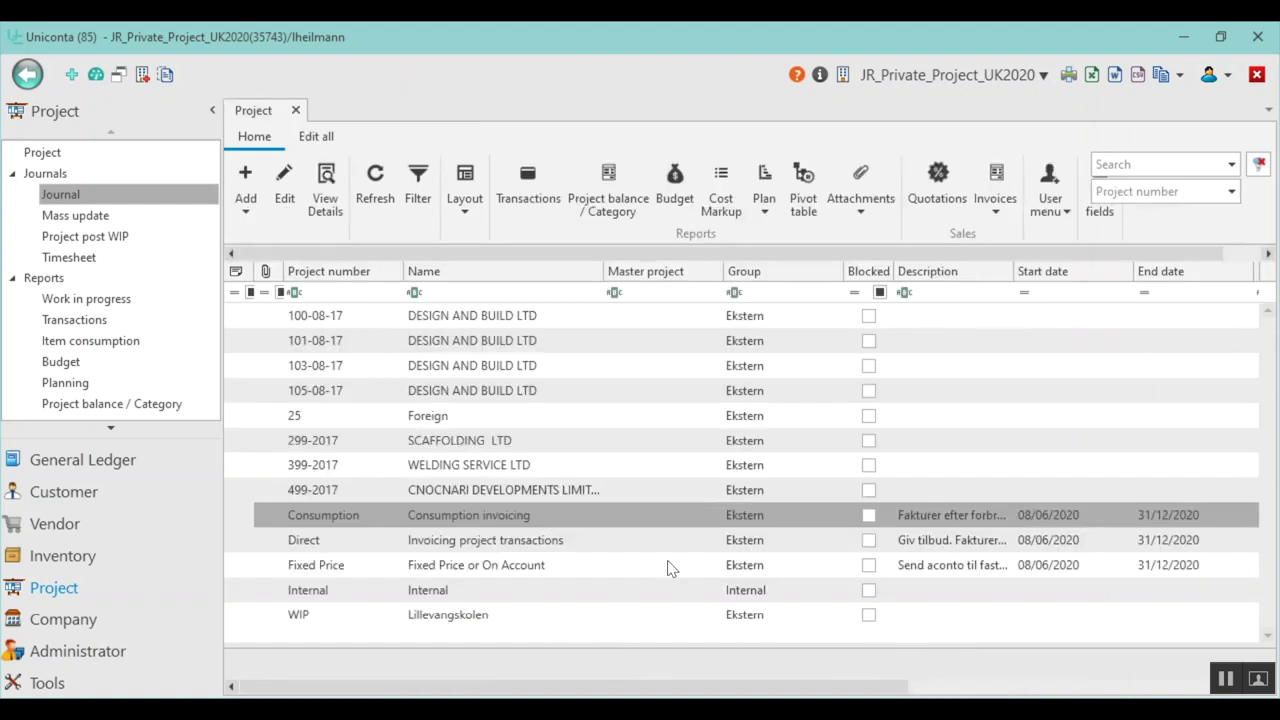
# Refresh the projects again and review the Consumption project's revenue, margin and labour sales in its details.
pyautogui.click(375, 178)
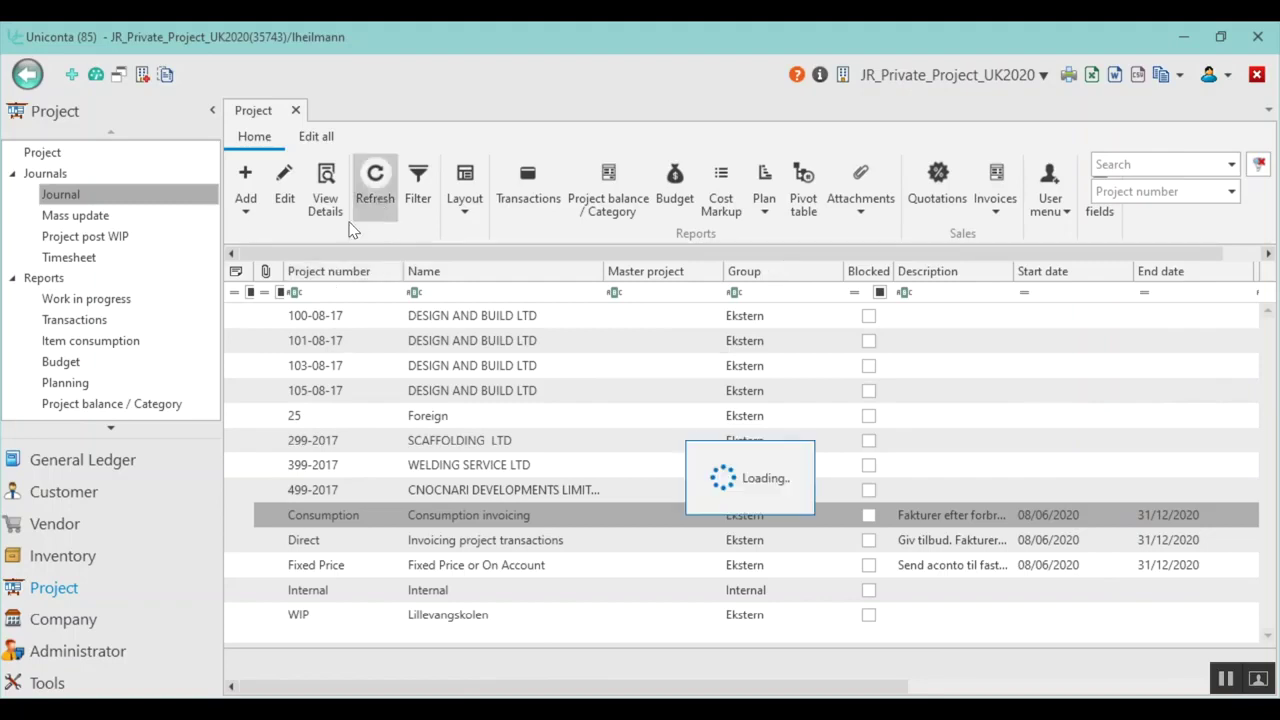
pyautogui.click(286, 195)
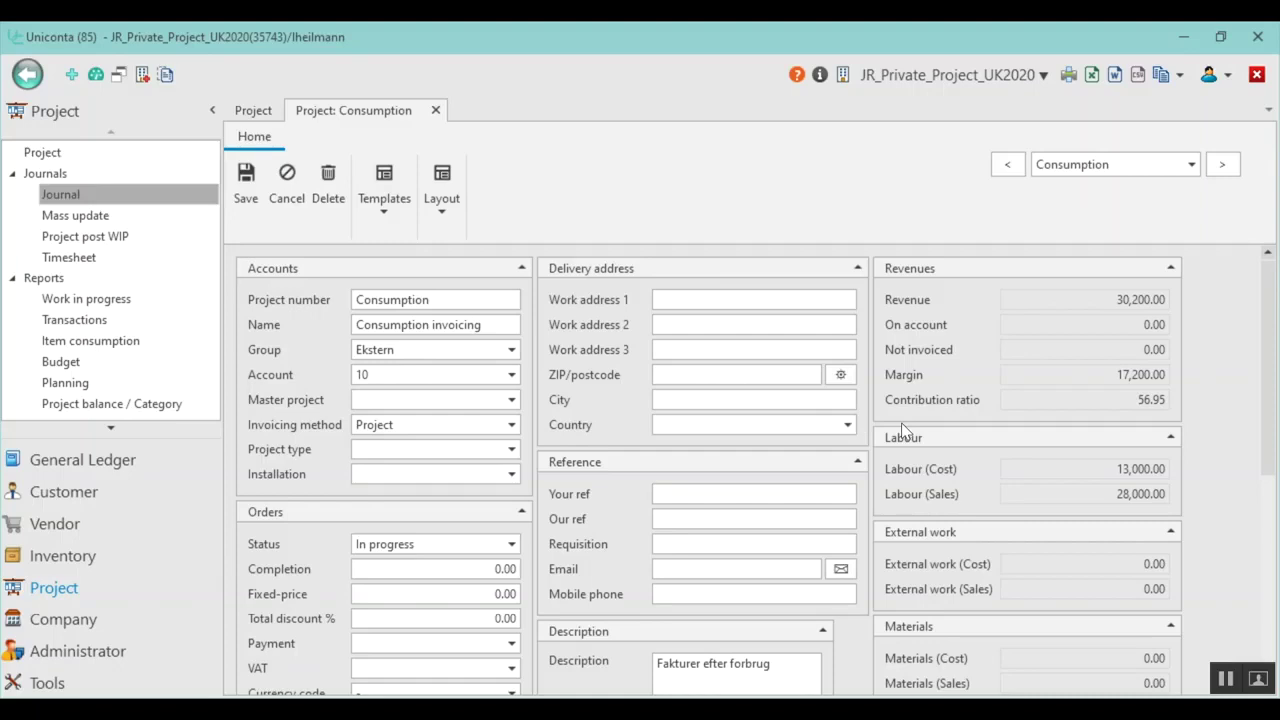
pyautogui.click(1100, 298)
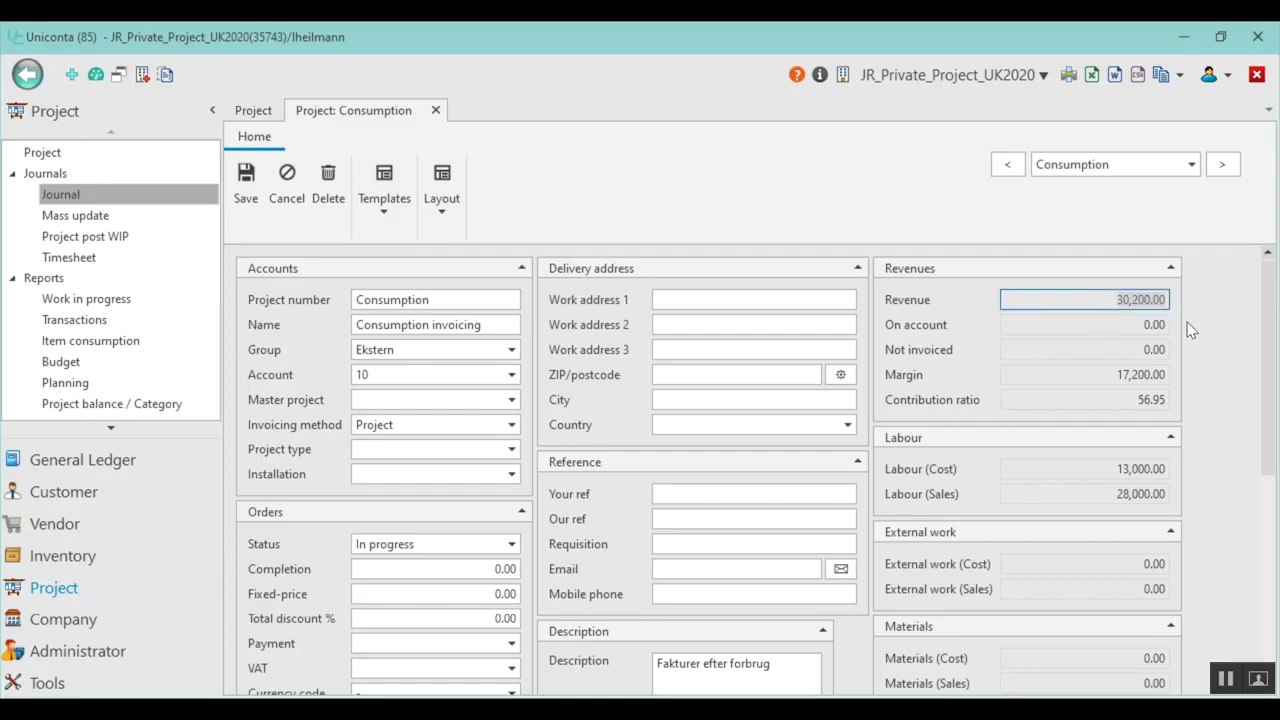
pyautogui.click(1098, 375)
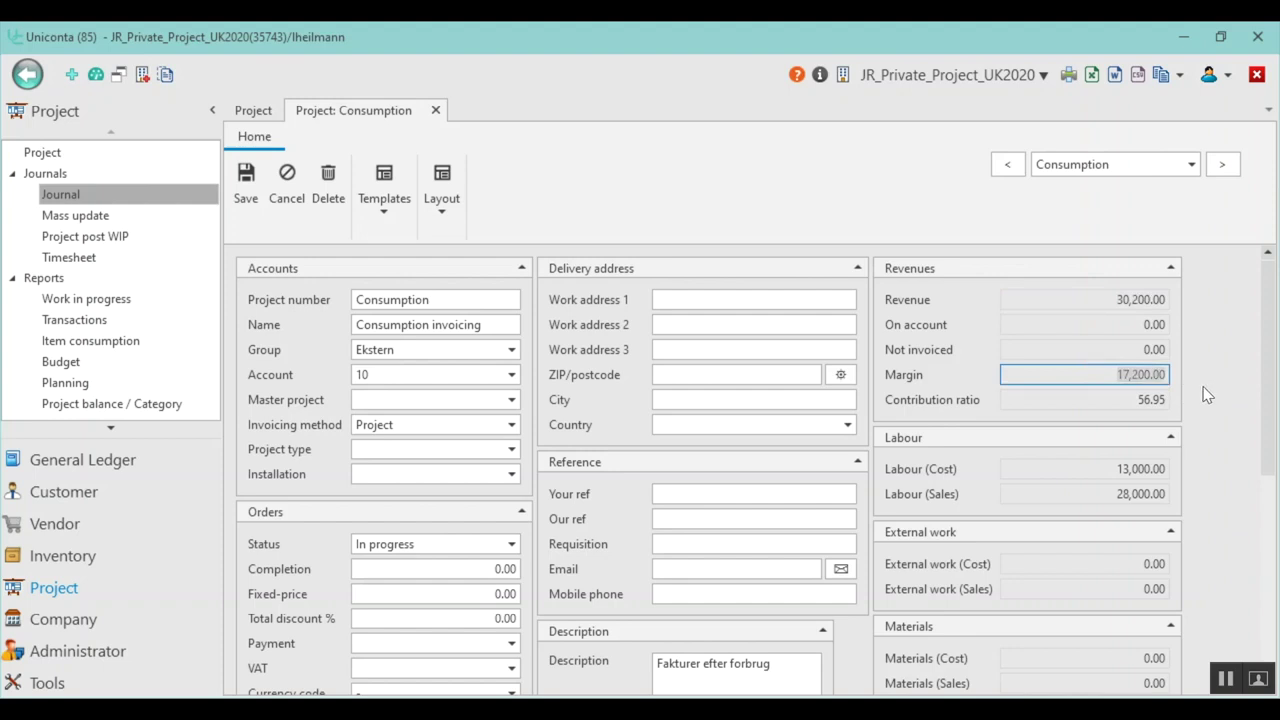
pyautogui.click(1092, 494)
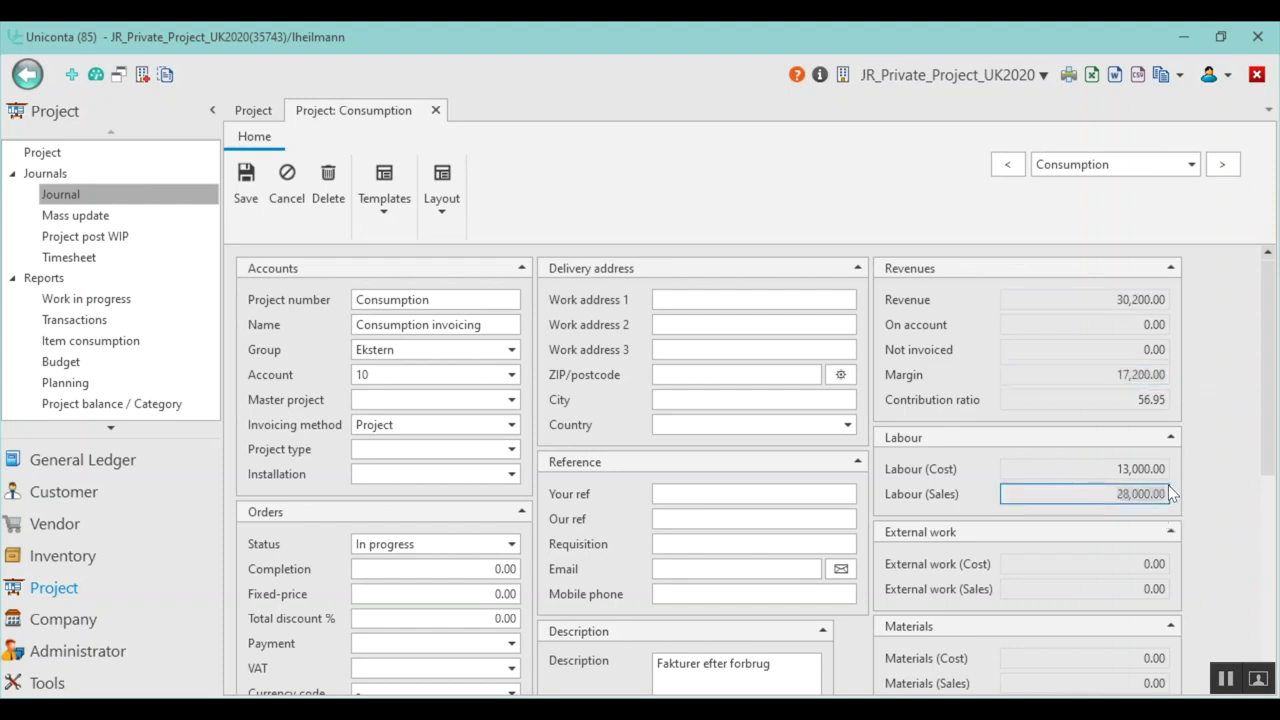